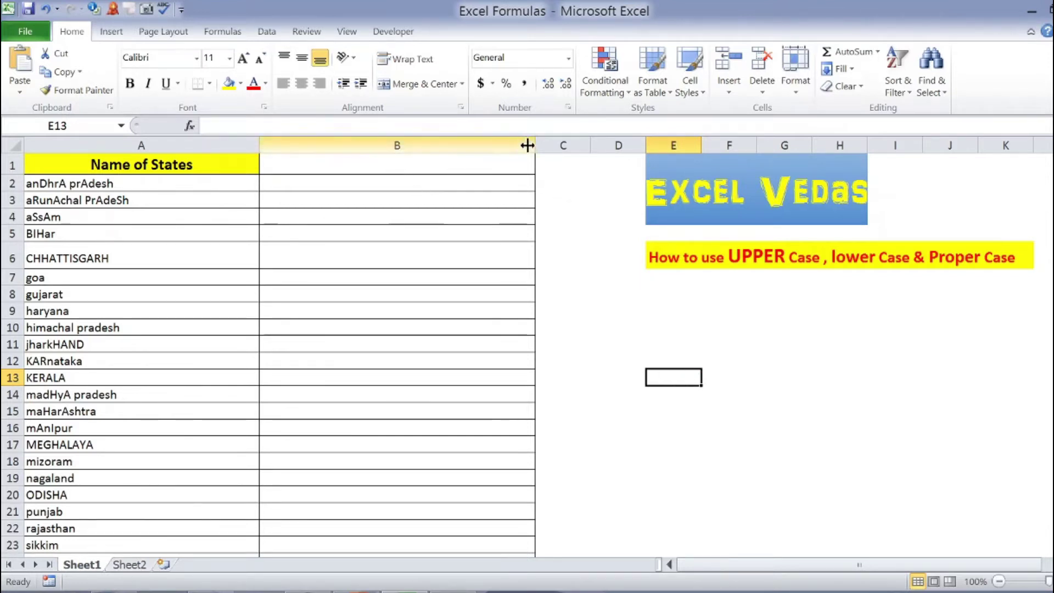
Narrow column B and enter the heading UPPER CASE in B1
{"action": "left_click_drag", "start_coordinate": [536, 145], "coordinate": [393, 167]}
{"action": "left_click", "coordinate": [340, 163]}
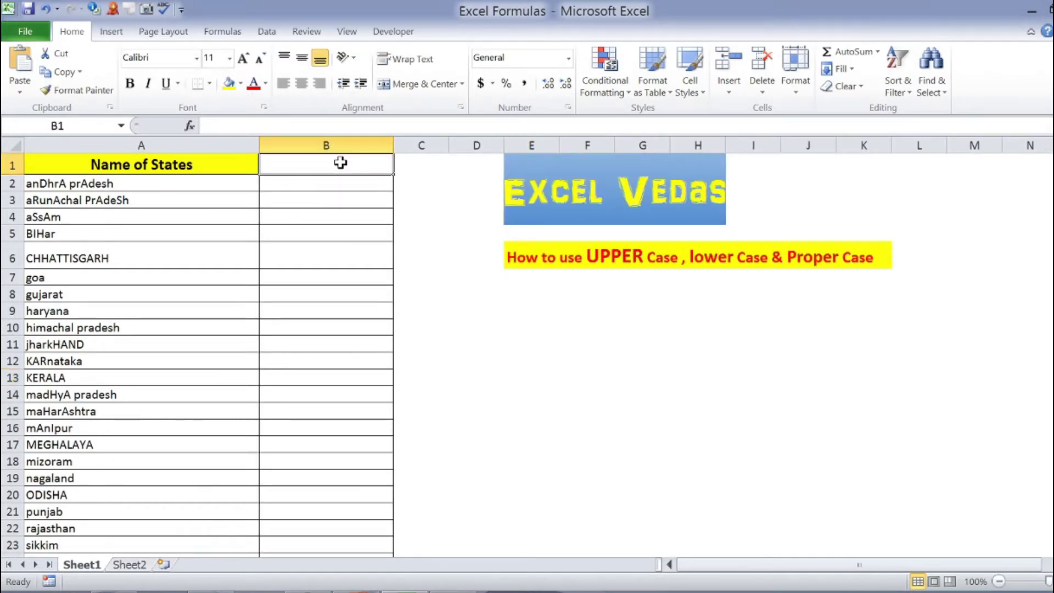
{"action": "key", "text": "Caps_Lock"}
{"action": "type", "text": "UPP"}
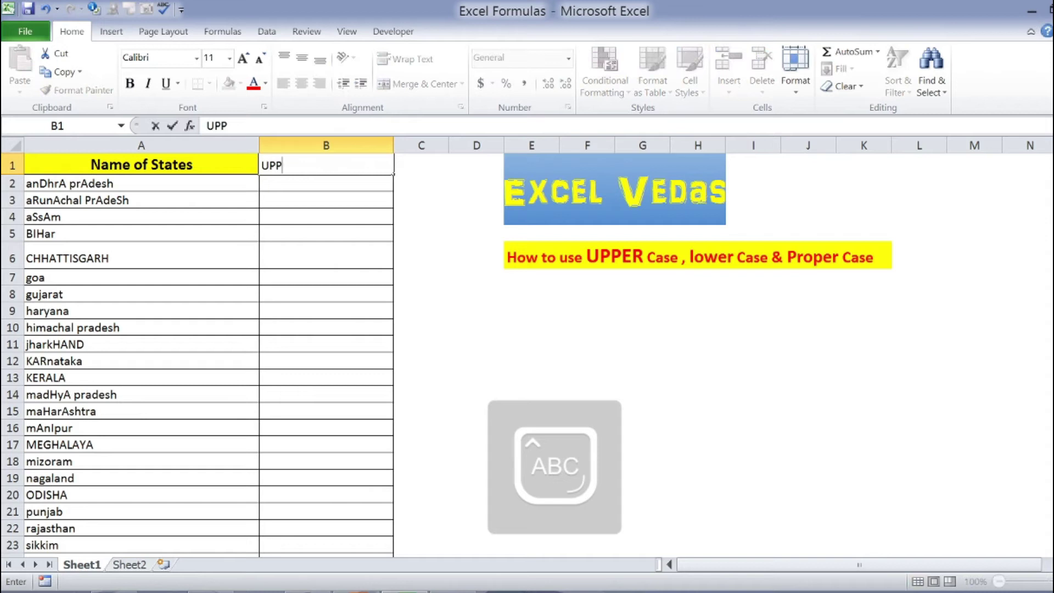
{"action": "type", "text": "ER CASE"}
{"action": "key", "text": "Return"}
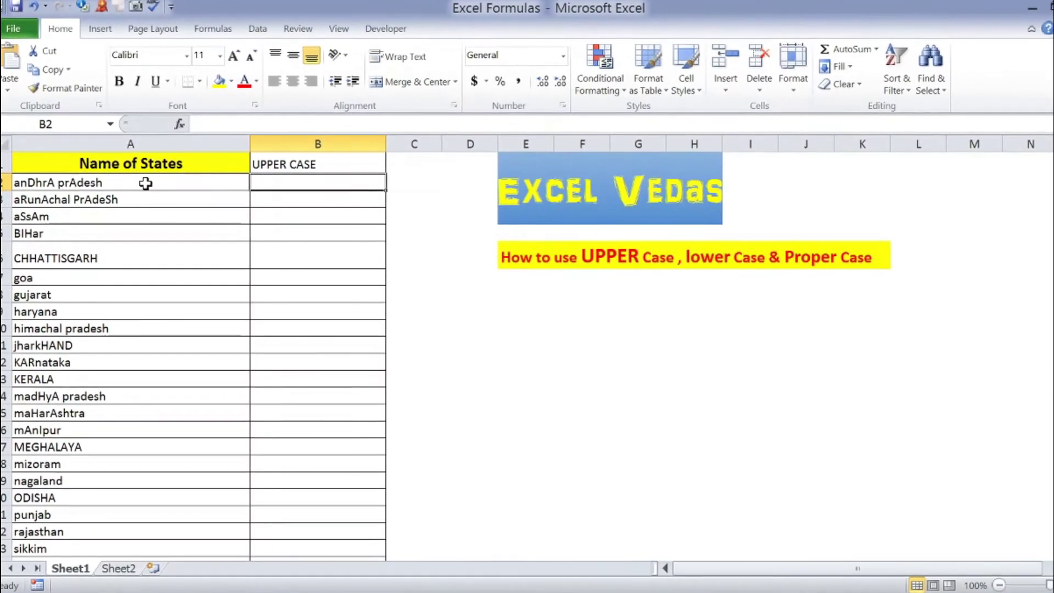
{"action": "mouse_move", "coordinate": [146, 183]}
{"action": "left_mouse_down"}
{"action": "mouse_move", "coordinate": [134, 549]}
{"action": "mouse_move", "coordinate": [134, 538]}
{"action": "left_mouse_up"}
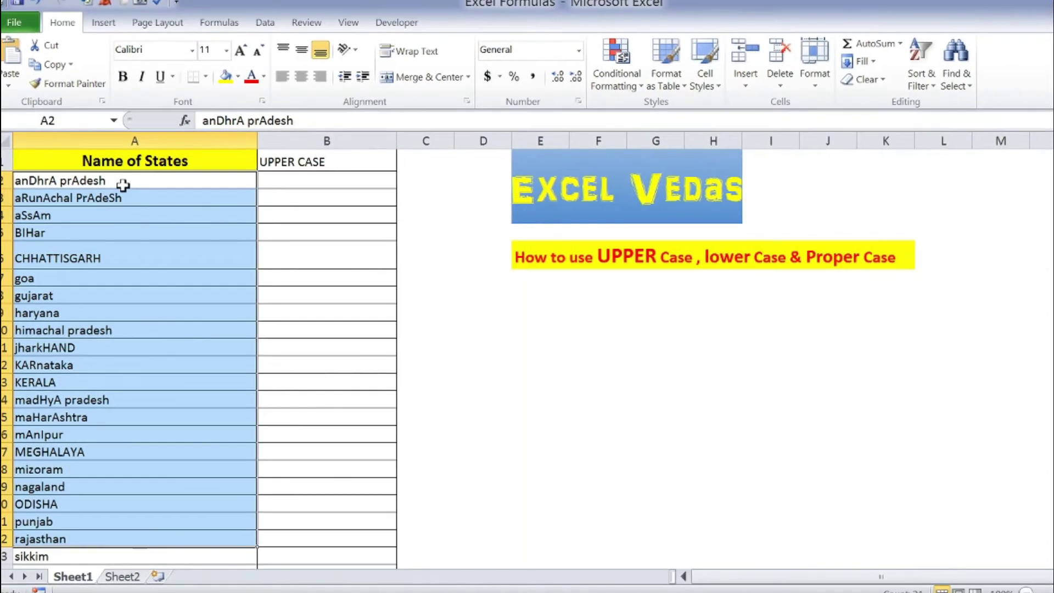
{"action": "left_click", "coordinate": [119, 183]}
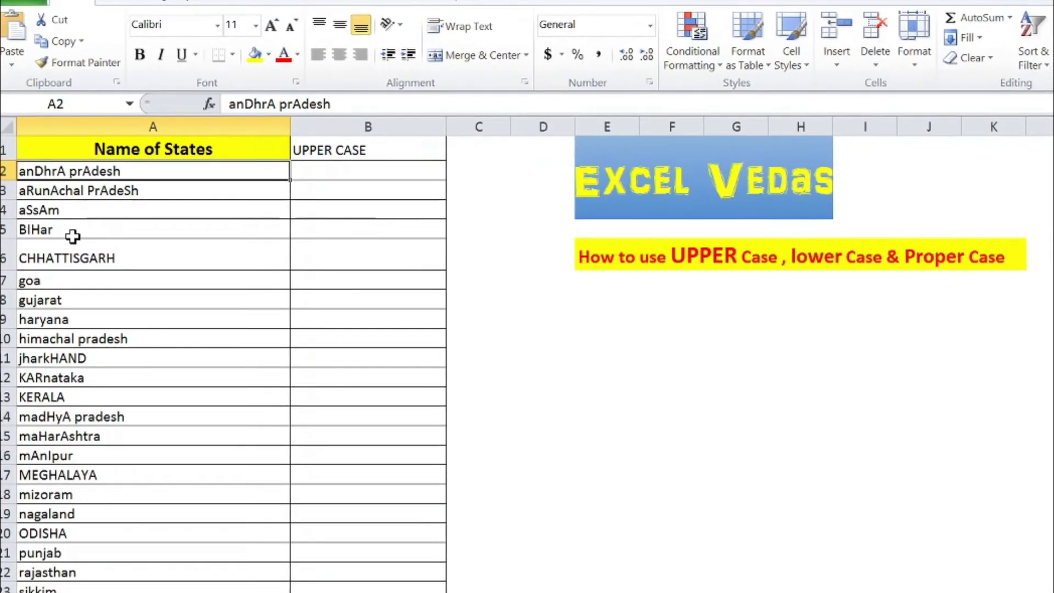
{"action": "left_click", "coordinate": [82, 271]}
{"action": "left_click", "coordinate": [75, 253]}
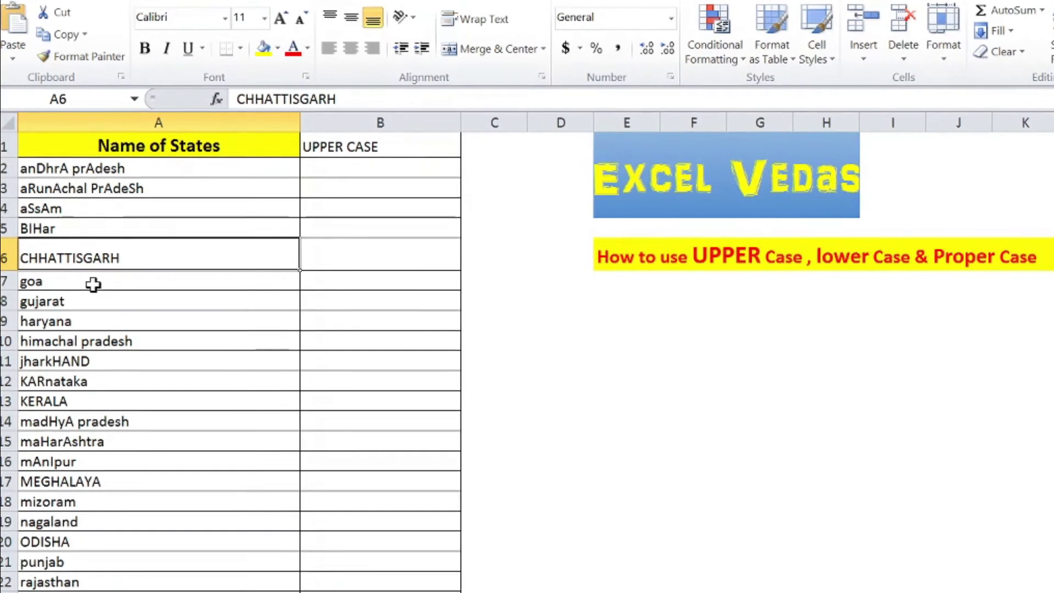
{"action": "left_click", "coordinate": [91, 284]}
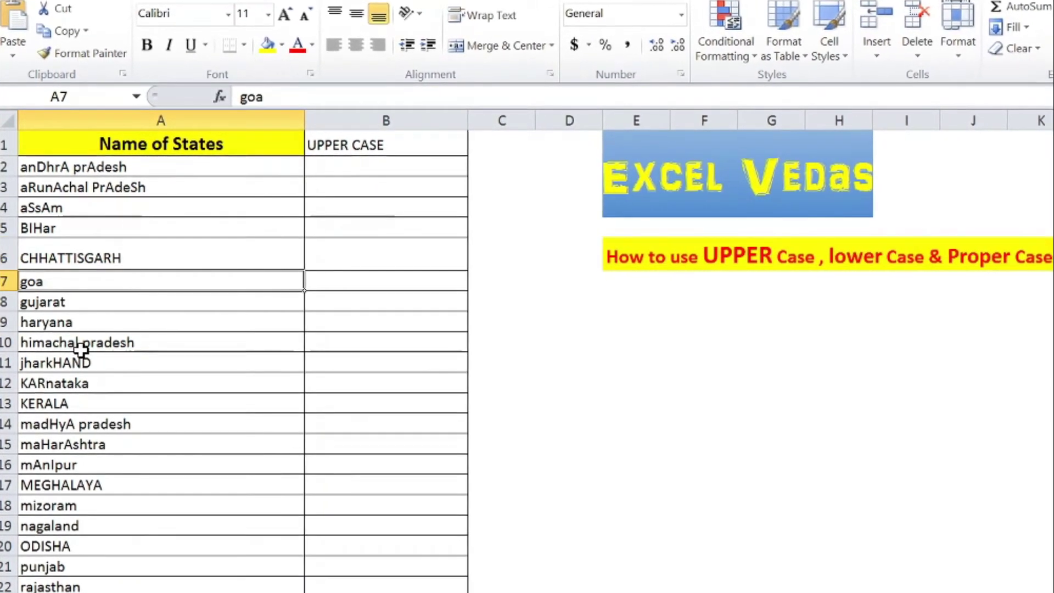
{"action": "left_click", "coordinate": [101, 342]}
{"action": "left_click", "coordinate": [74, 281]}
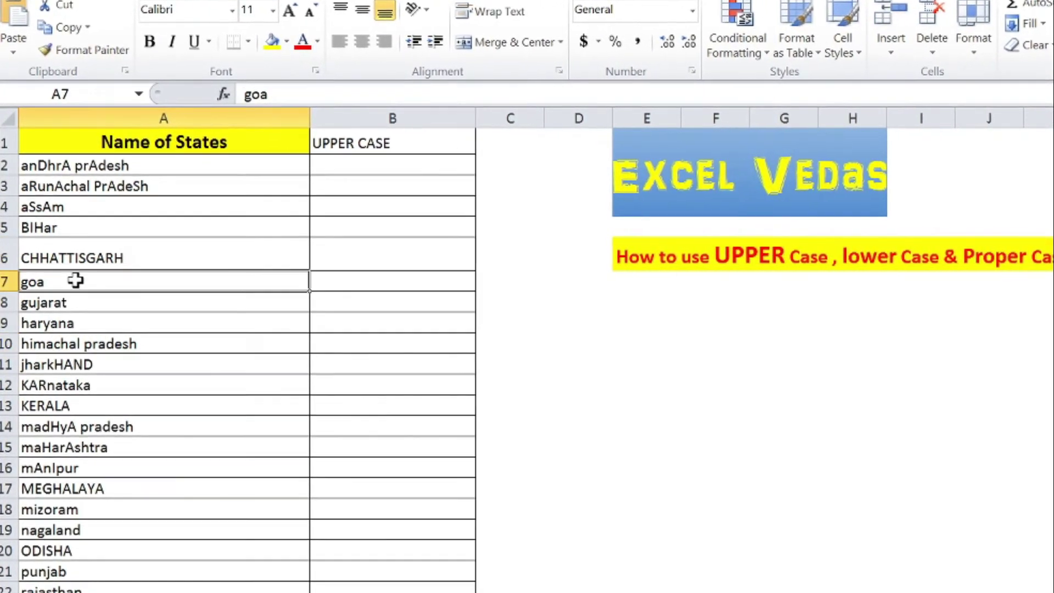
{"action": "left_click_drag", "start_coordinate": [76, 281], "coordinate": [71, 344]}
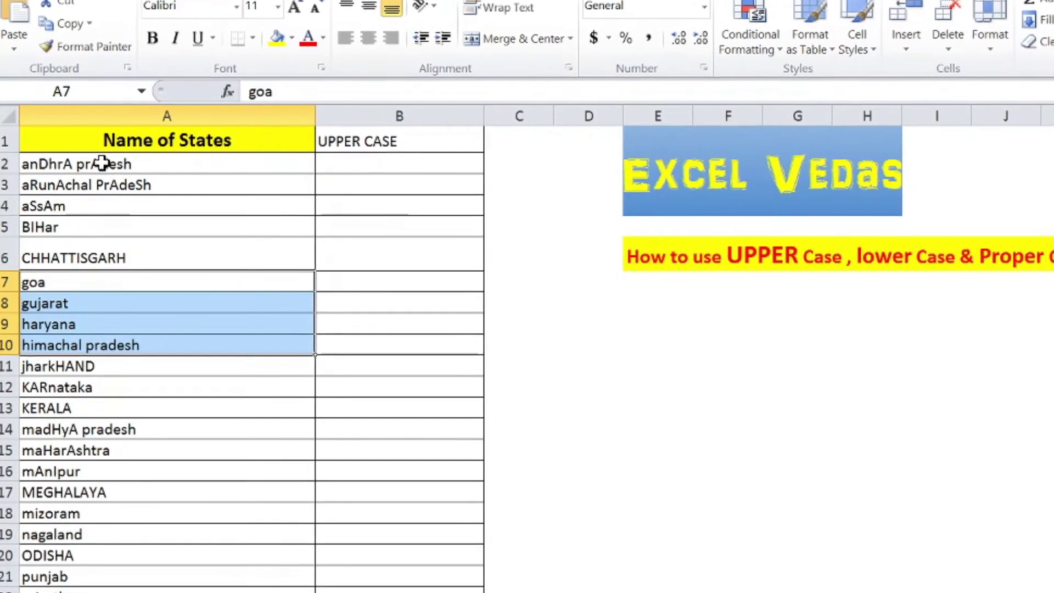
{"action": "left_click_drag", "start_coordinate": [102, 163], "coordinate": [77, 343]}
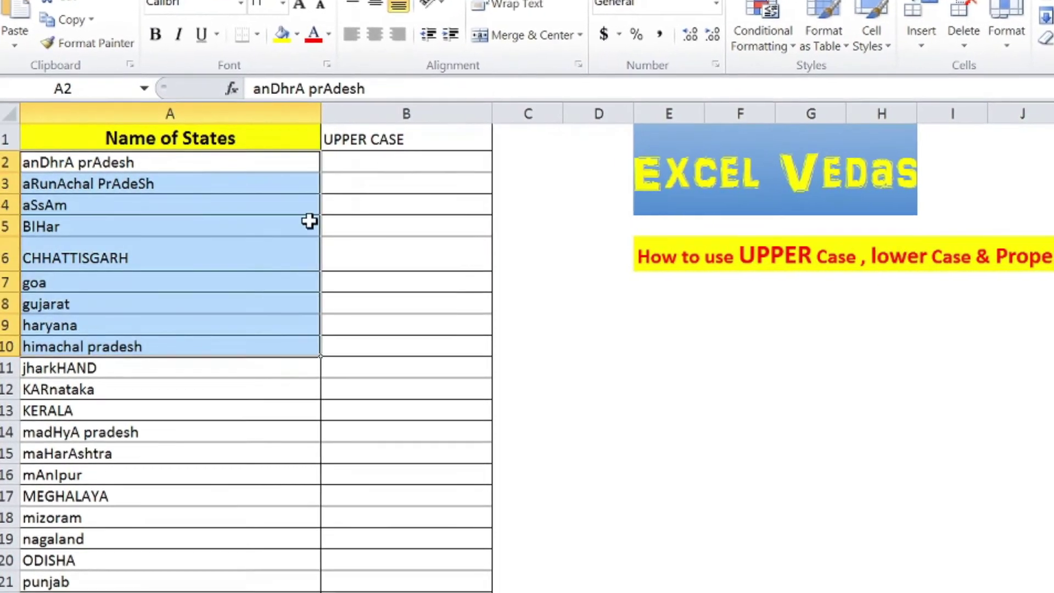
{"action": "left_click", "coordinate": [277, 183]}
{"action": "left_click", "coordinate": [272, 162]}
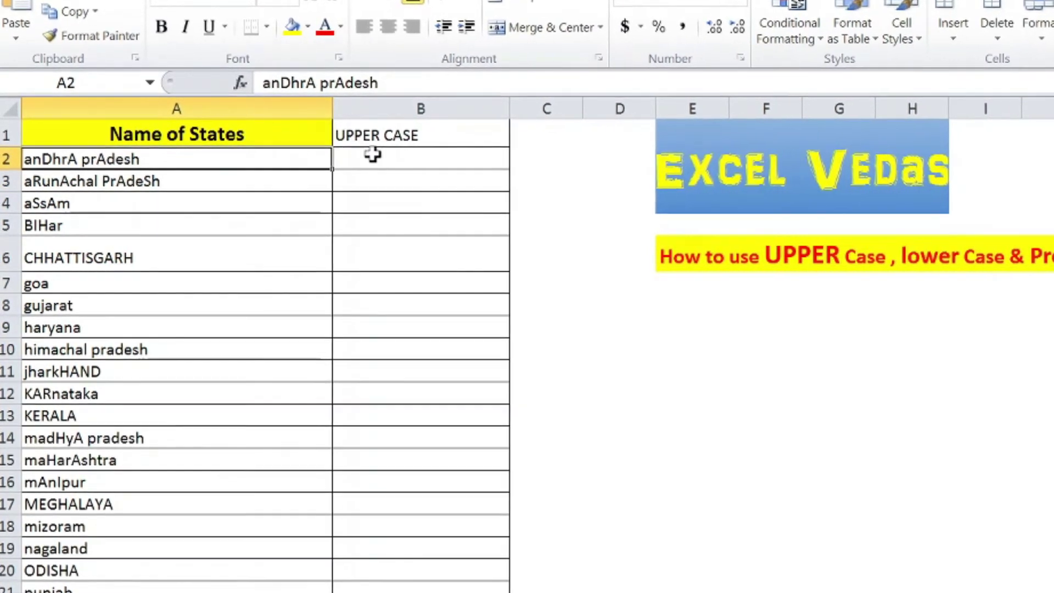
{"action": "left_click", "coordinate": [370, 135]}
{"action": "left_click", "coordinate": [397, 150]}
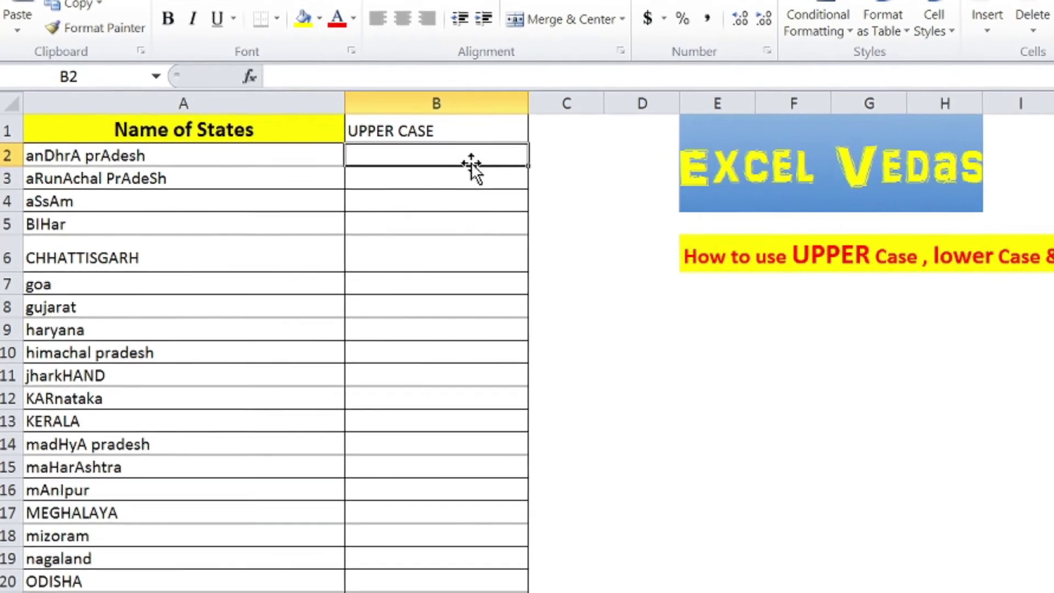
Enter =UPPER(A2) in B2 so it shows ANDHRA PRADESH
{"action": "type", "text": "="}
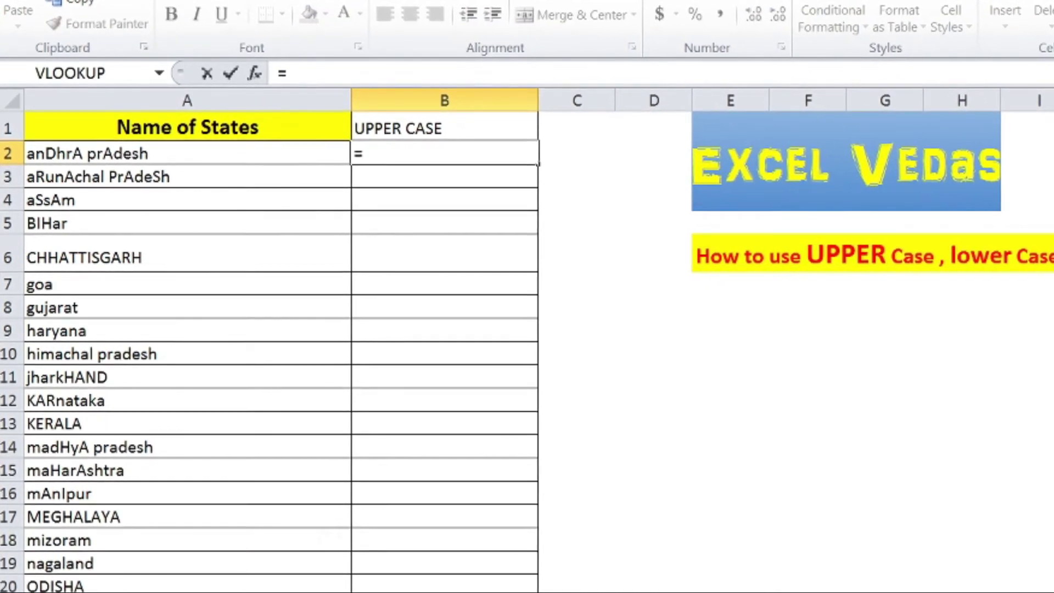
{"action": "type", "text": "UPPER"}
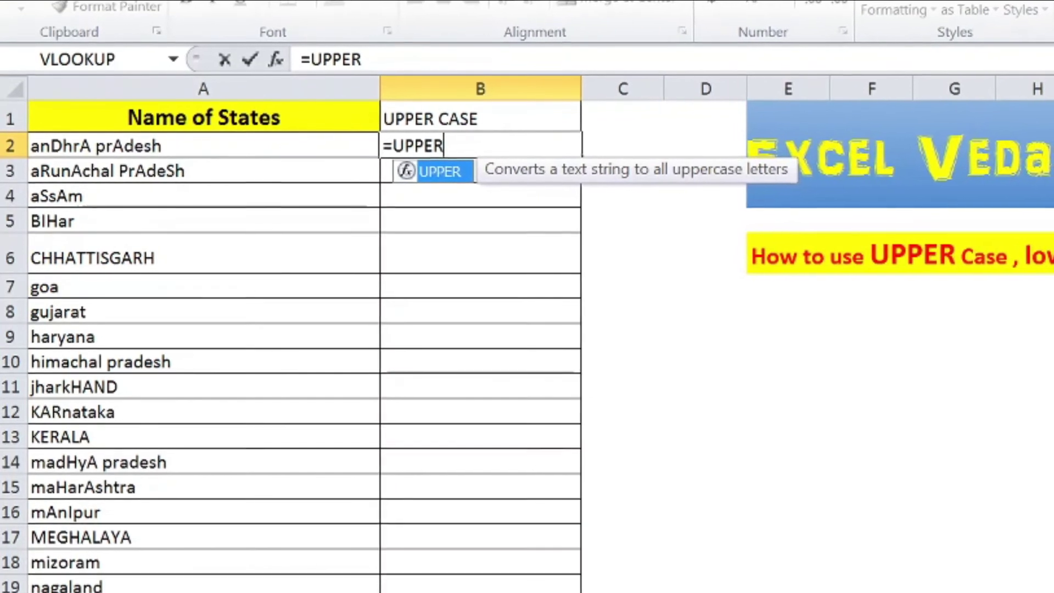
{"action": "type", "text": "("}
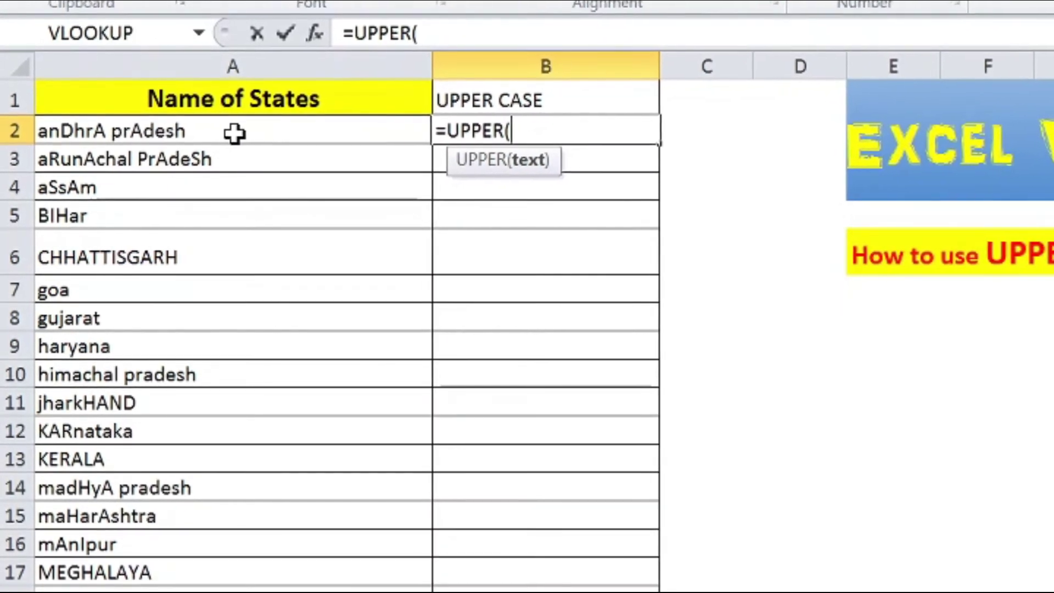
{"action": "left_click", "coordinate": [236, 132]}
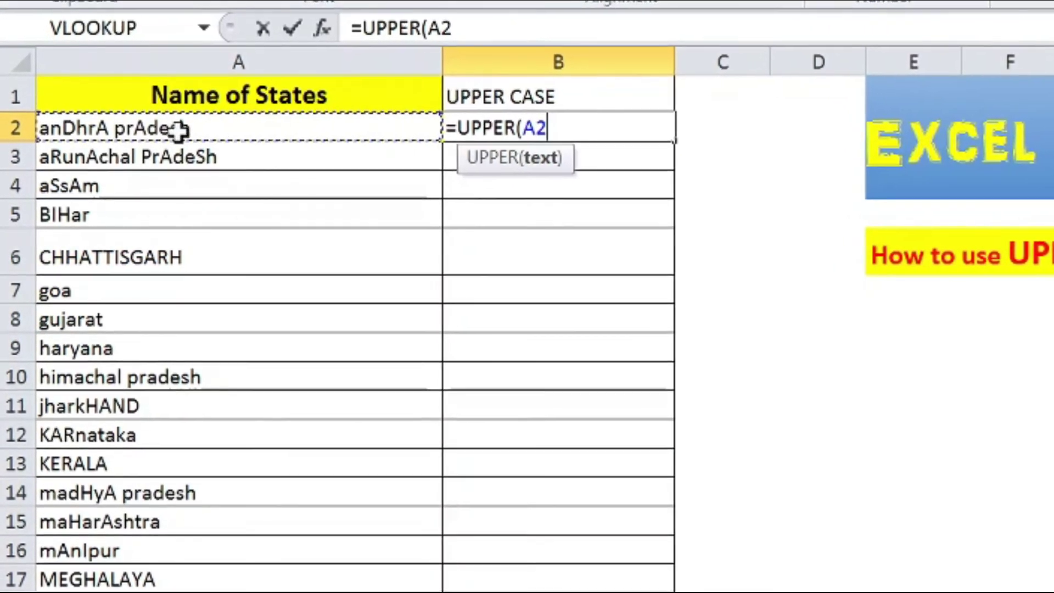
{"action": "key", "text": "Return"}
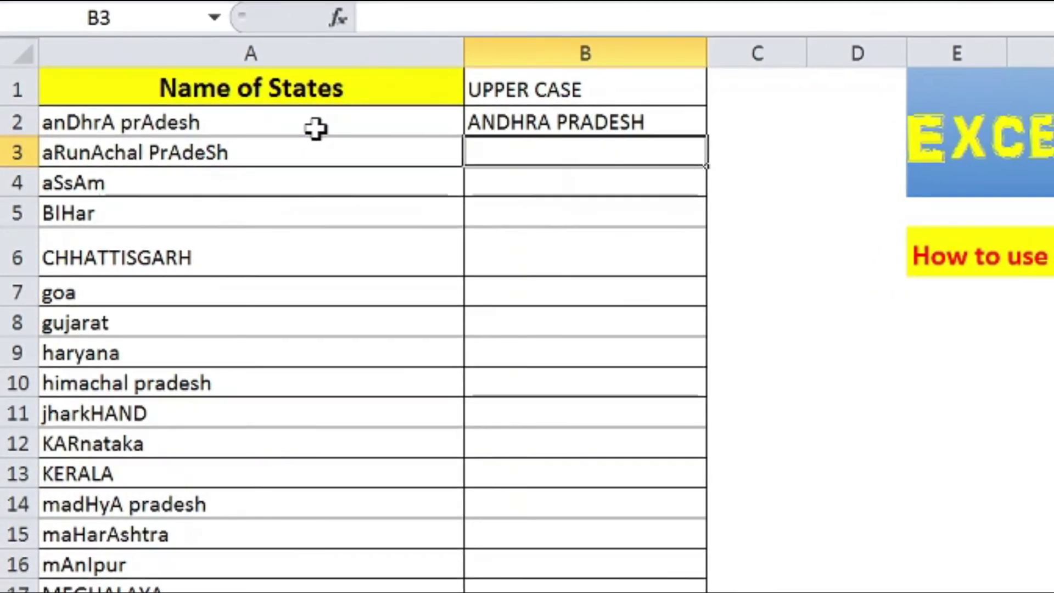
{"action": "key", "text": "Up"}
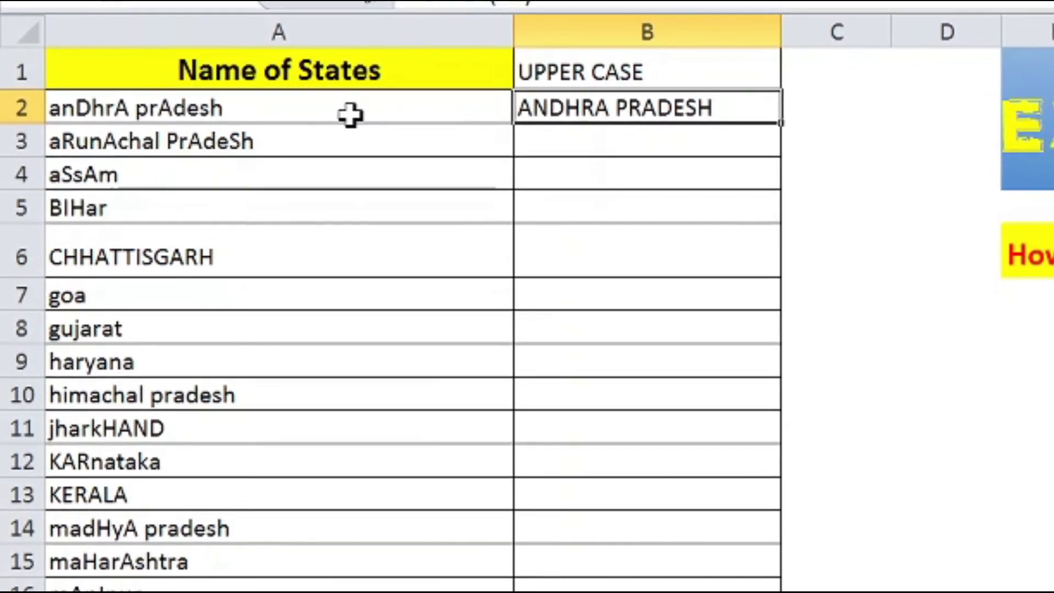
Copy the B2 UPPER formula down through B24
{"action": "key", "text": "ctrl+c"}
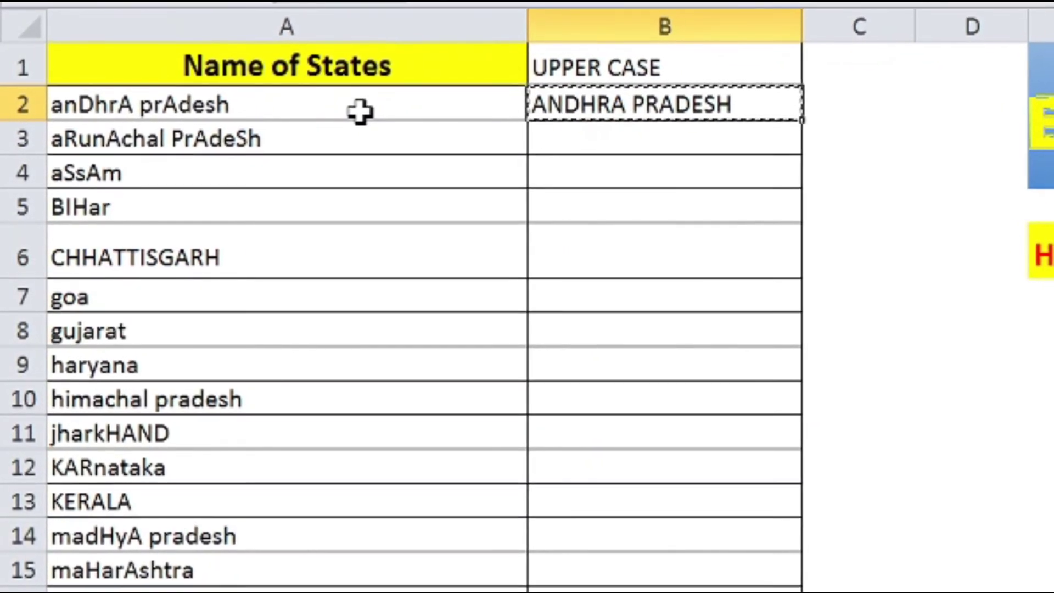
{"action": "key", "text": "shift+Down"}
{"action": "key", "text": "shift+Down"}
{"action": "key", "text": "shift+Down"}
{"action": "key", "text": "shift+Down"}
{"action": "key", "text": "shift+Down"}
{"action": "key", "text": "shift+Down"}
{"action": "key", "text": "shift+Down"}
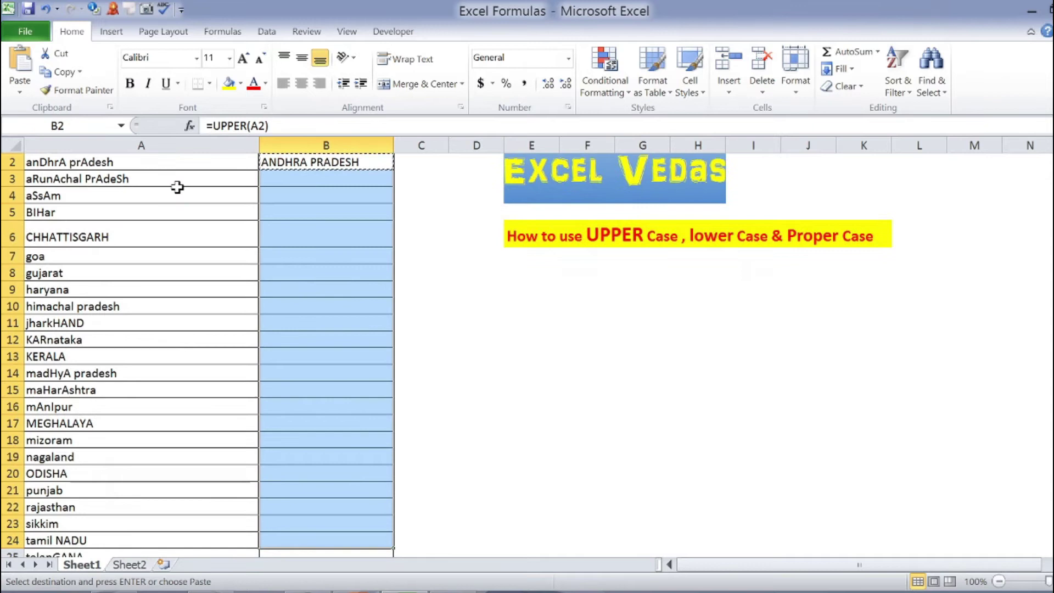
{"action": "key", "text": "Return"}
Review the capitalised results against the original names, highlighting B2:B14
{"action": "key", "text": "Up"}
{"action": "key", "text": "Down"}
{"action": "key", "text": "Down"}
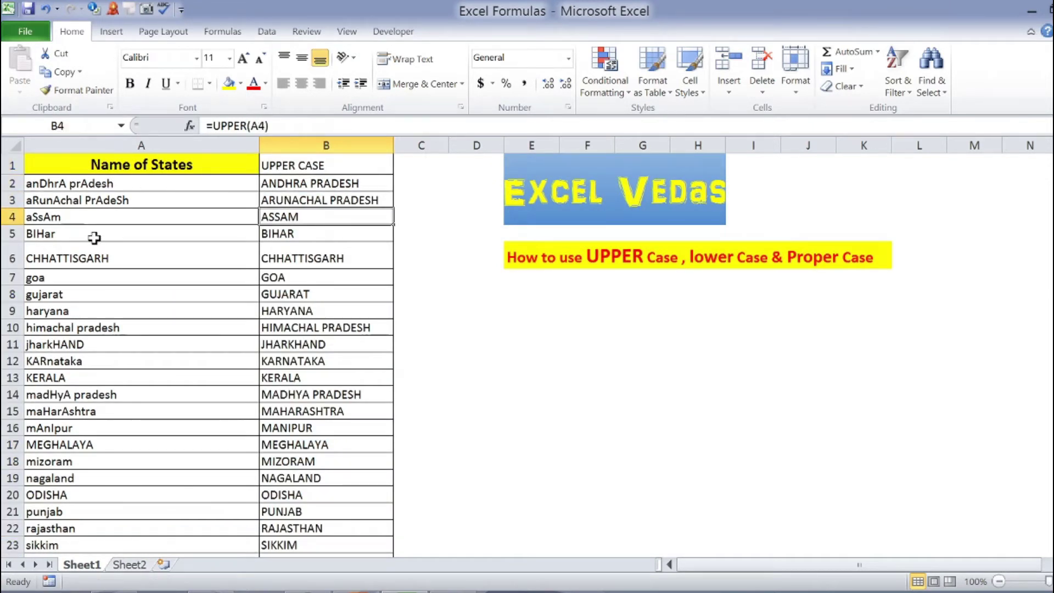
{"action": "double_click", "coordinate": [91, 236]}
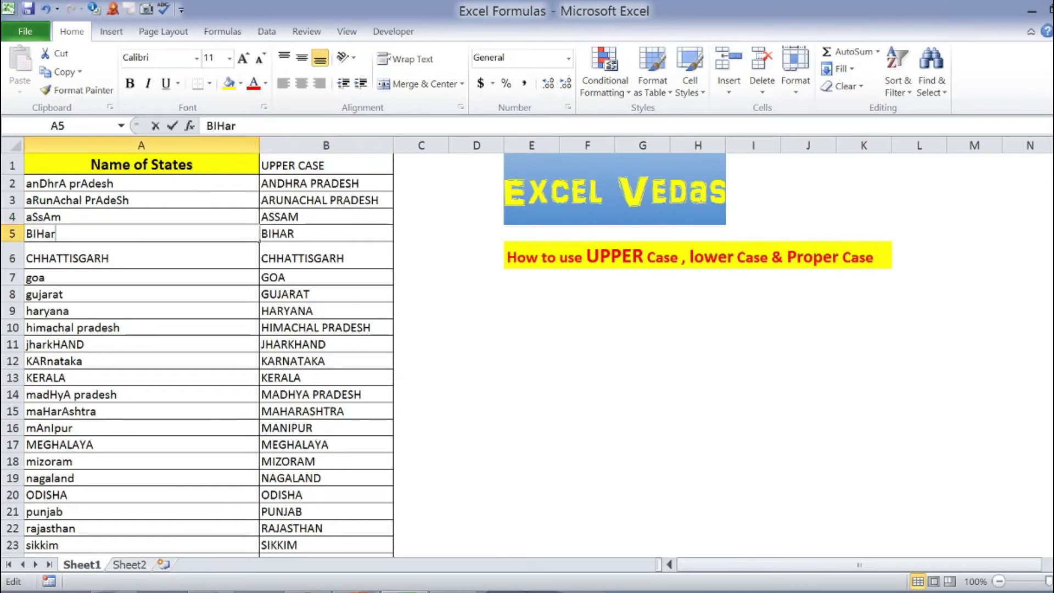
{"action": "left_click", "coordinate": [137, 266]}
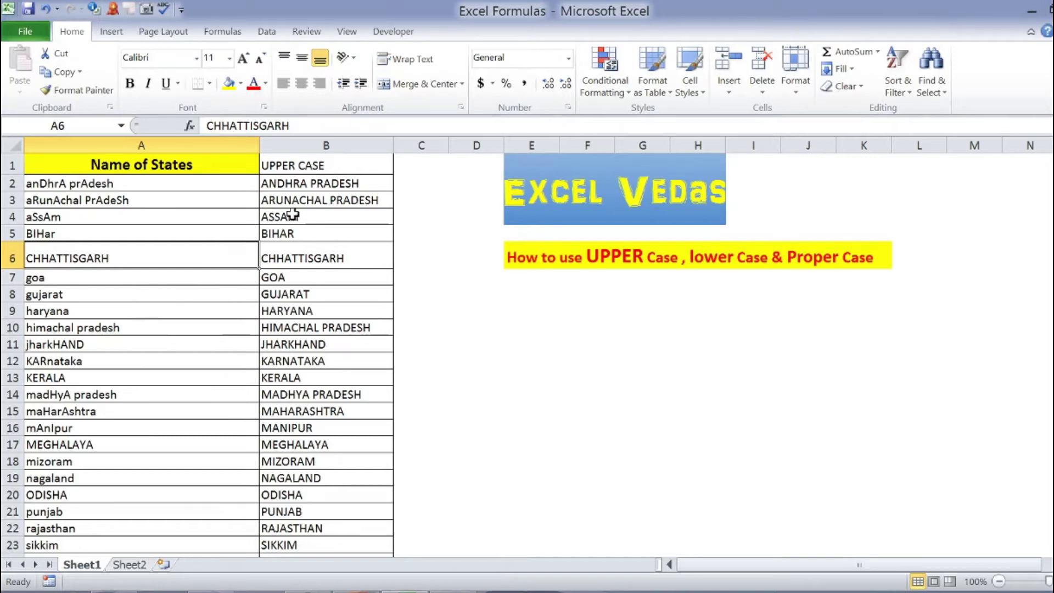
{"action": "left_click_drag", "start_coordinate": [313, 184], "coordinate": [305, 393]}
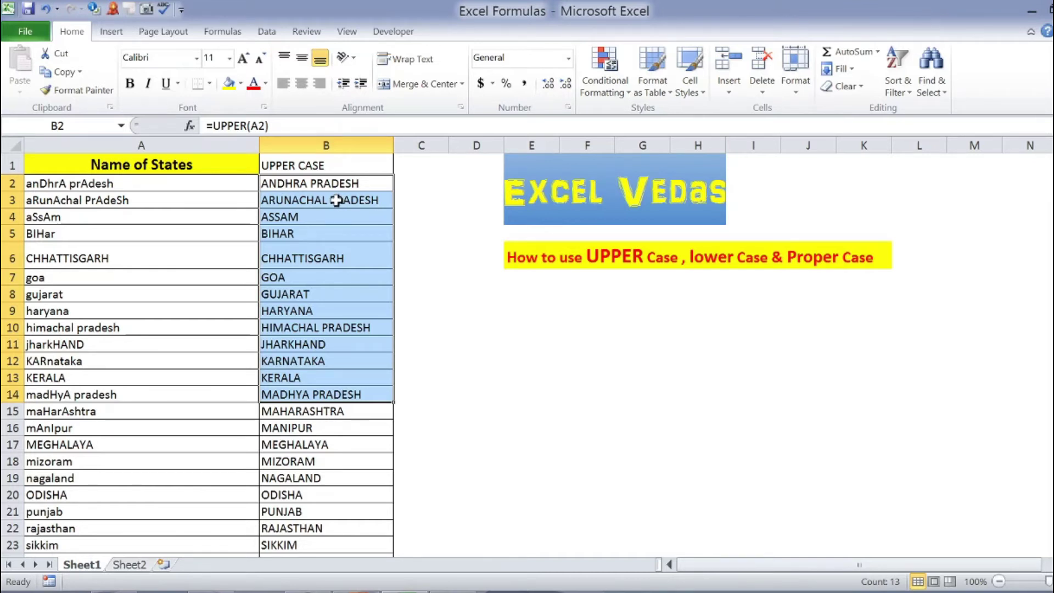
Clear the uppercase results from column B and retitle B1 as LOWER CASE
{"action": "left_click", "coordinate": [310, 163]}
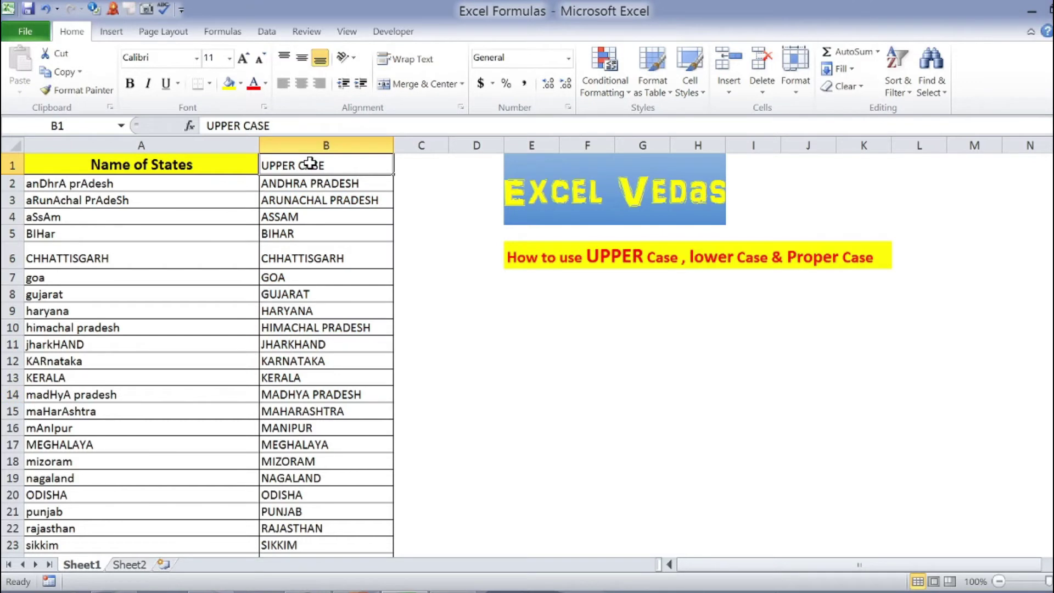
{"action": "key", "text": "Down"}
{"action": "key", "text": "shift+Down"}
{"action": "key", "text": "shift+Down"}
{"action": "key", "text": "shift+Down"}
{"action": "key", "text": "Delete"}
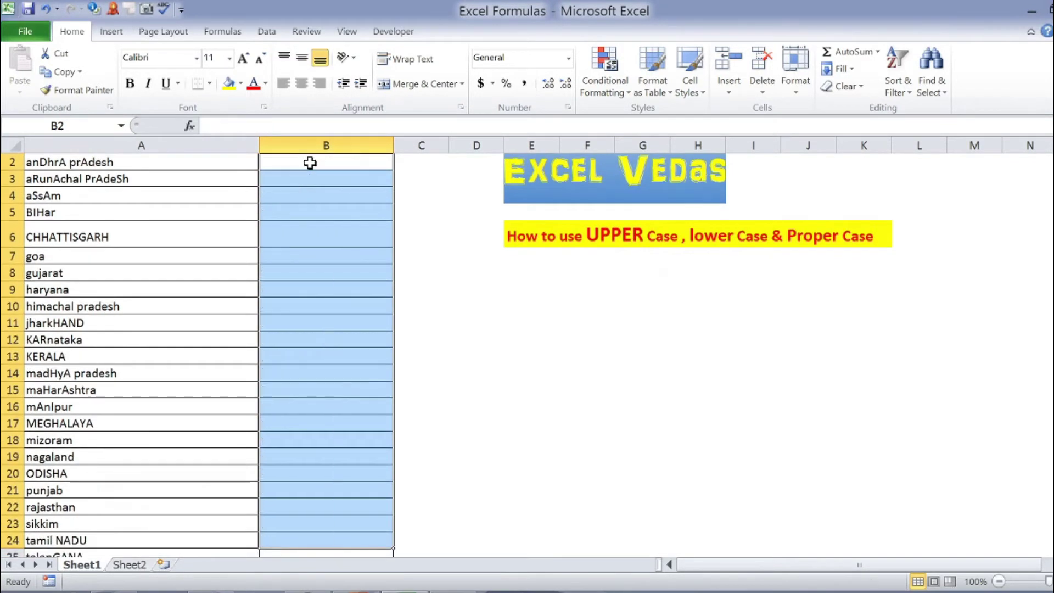
{"action": "key", "text": "Up"}
{"action": "key", "text": "Delete"}
{"action": "type", "text": "LO"}
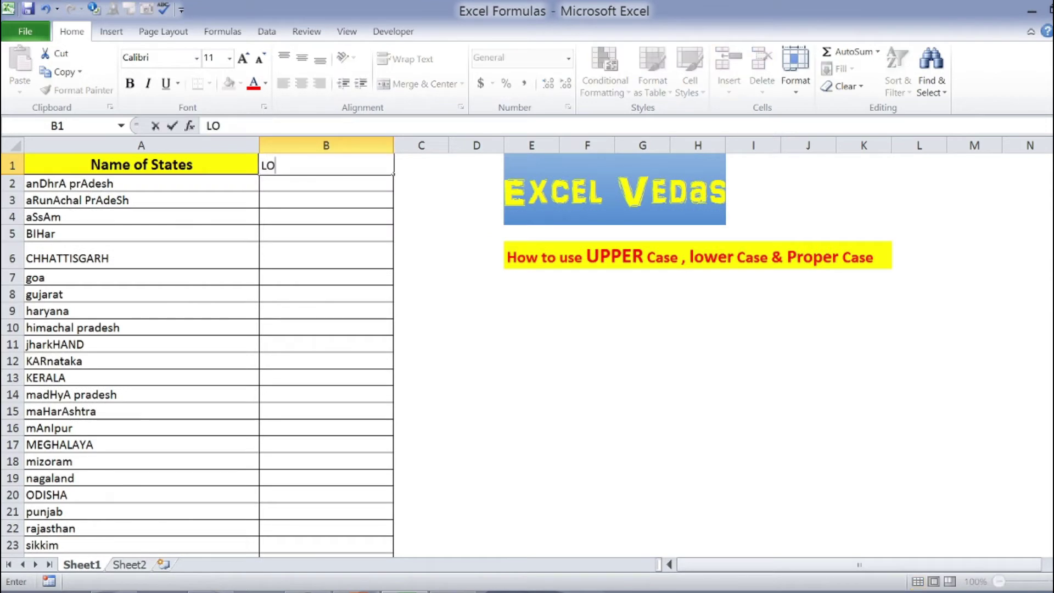
{"action": "type", "text": "WER CASE"}
{"action": "key", "text": "Return"}
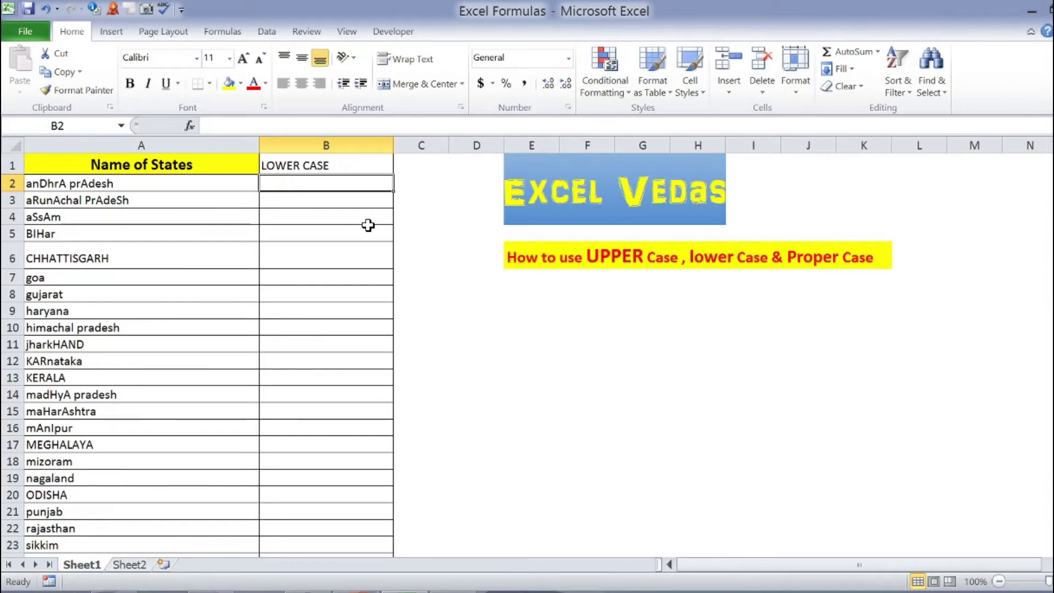
Enter =LOWER(A2) in B2 to show andhra pradesh
{"action": "type", "text": "="}
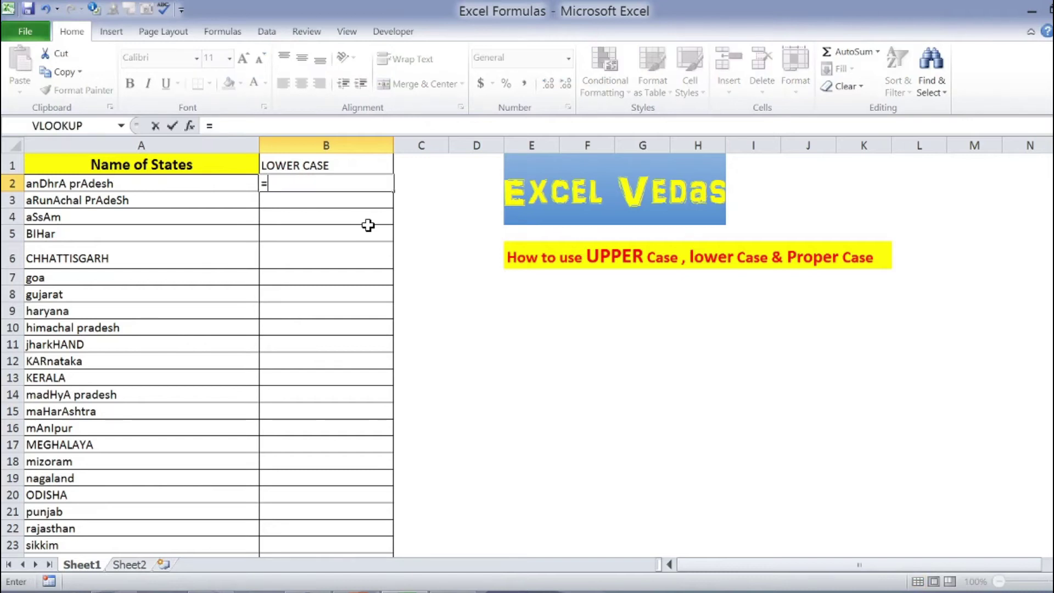
{"action": "type", "text": "LOWER"}
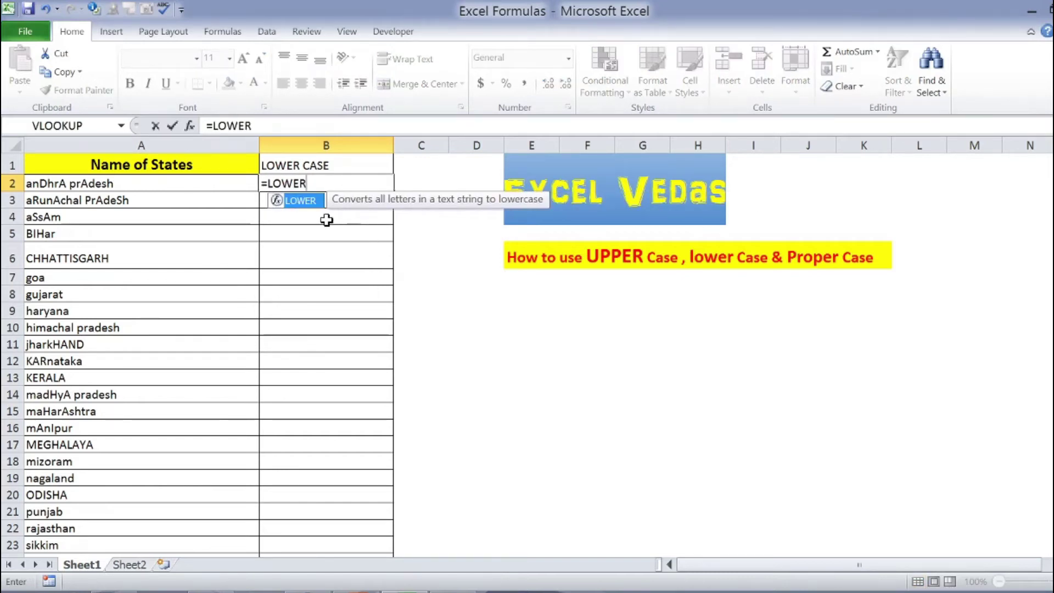
{"action": "type", "text": "("}
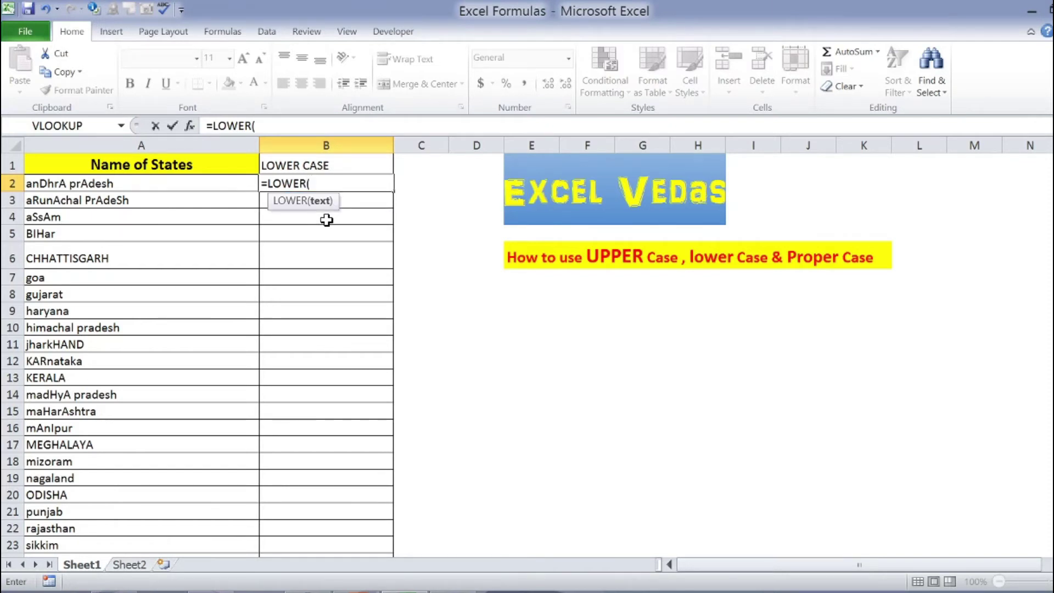
{"action": "left_click", "coordinate": [173, 187]}
{"action": "key", "text": "Return"}
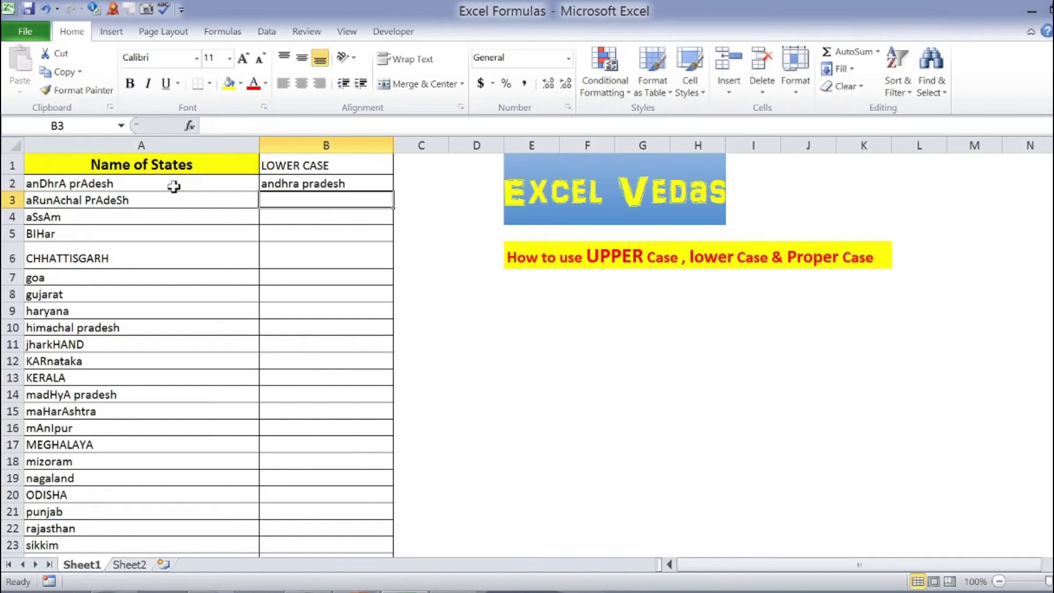
{"action": "key", "text": "Up"}
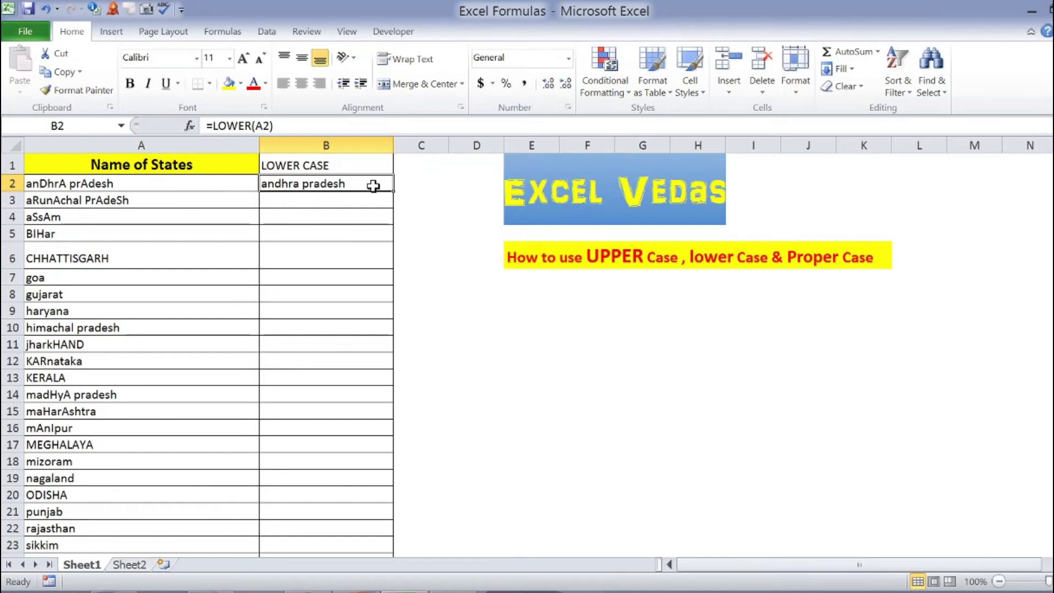
Copy the B2 LOWER formula down through B17
{"action": "key", "text": "ctrl+c"}
{"action": "key", "text": "shift+Down"}
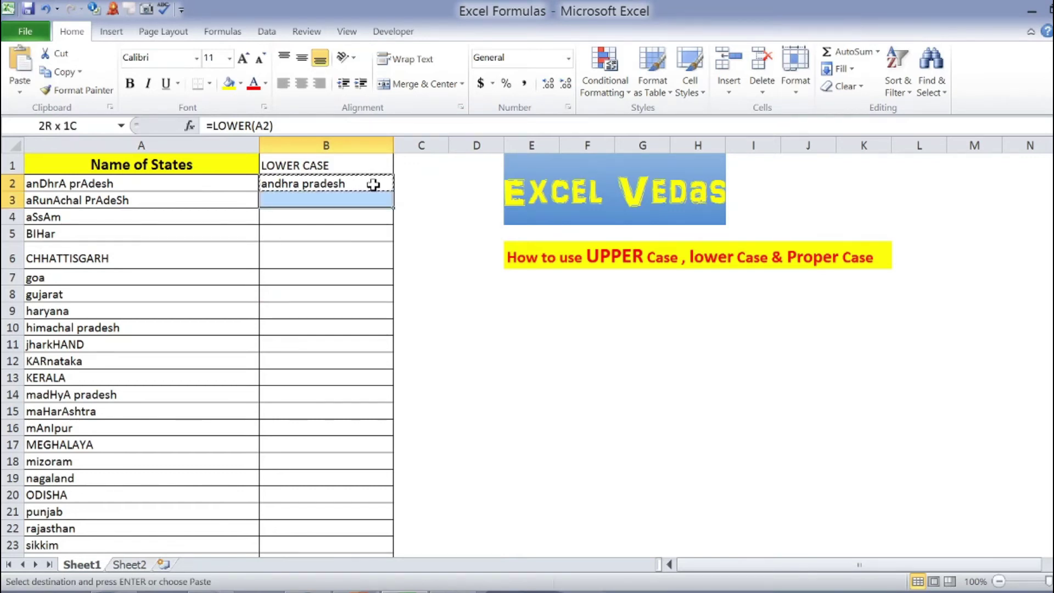
{"action": "key", "text": "shift+Down"}
{"action": "key", "text": "shift+Down"}
{"action": "key", "text": "shift+Down"}
{"action": "key", "text": "Return"}
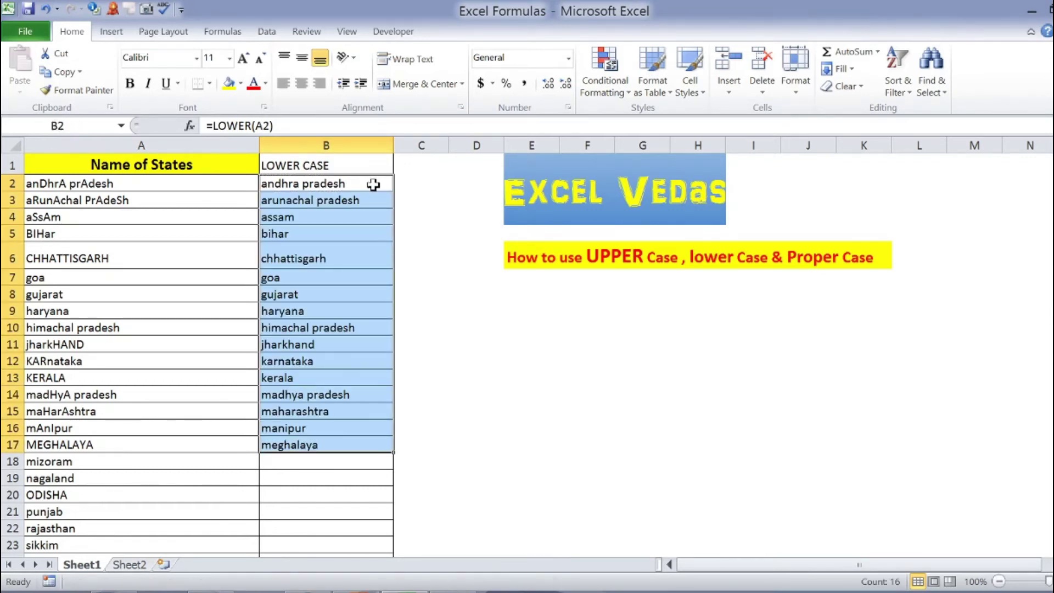
{"action": "key", "text": "Down"}
{"action": "key", "text": "Down"}
{"action": "key", "text": "Down"}
{"action": "key", "text": "Up"}
{"action": "key", "text": "Up"}
{"action": "key", "text": "Up"}
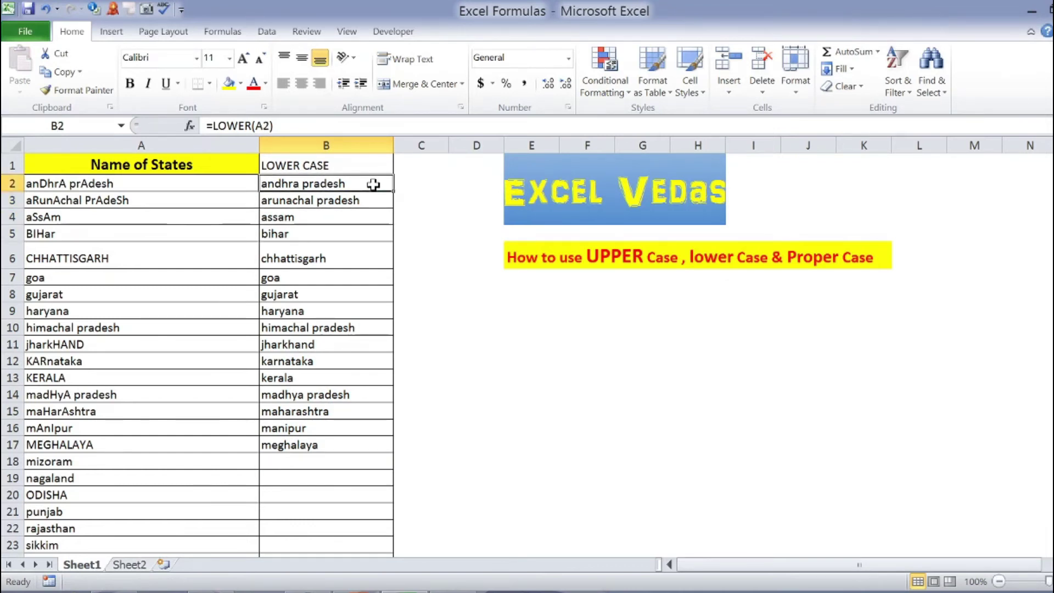
Compare the lowercase results in column B with the original names in column A
{"action": "key", "text": "Down"}
{"action": "key", "text": "Down"}
{"action": "key", "text": "Down"}
{"action": "key", "text": "Down"}
{"action": "key", "text": "Left"}
{"action": "key", "text": "Down"}
{"action": "key", "text": "Up"}
{"action": "key", "text": "Right"}
{"action": "key", "text": "Up"}
{"action": "key", "text": "Up"}
{"action": "key", "text": "Up"}
{"action": "key", "text": "Up"}
{"action": "key", "text": "Up"}
{"action": "key", "text": "Up"}
{"action": "key", "text": "Up"}
{"action": "key", "text": "Up"}
{"action": "key", "text": "Up"}
{"action": "key", "text": "Left"}
{"action": "key", "text": "Down"}
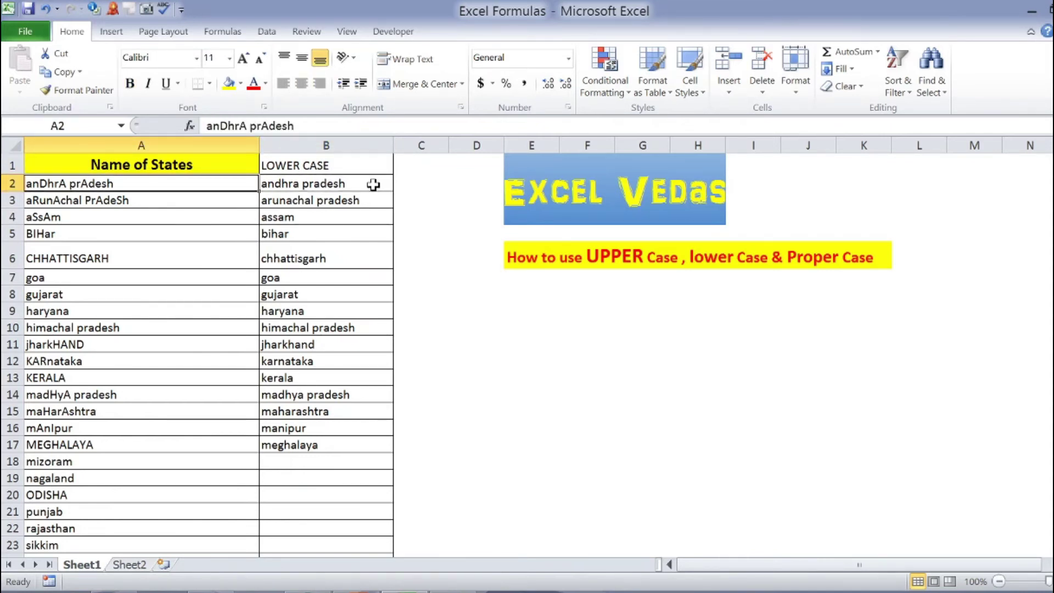
Append 999 to the state name in A2 and check B2's LOWER result reflects it
{"action": "key", "text": "F2"}
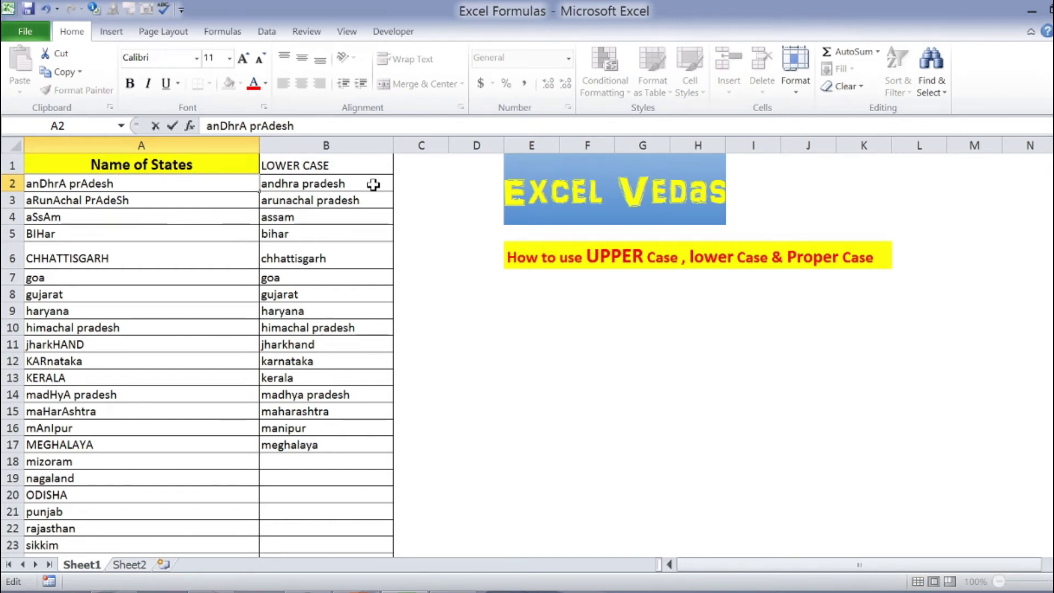
{"action": "type", "text": " 999"}
{"action": "key", "text": "Return"}
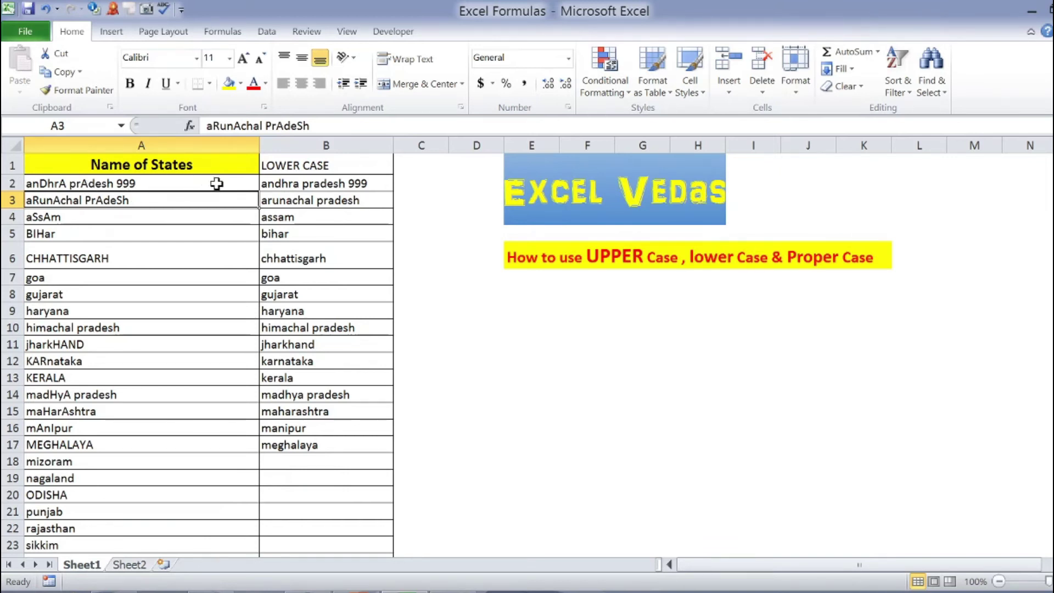
{"action": "left_click", "coordinate": [303, 186]}
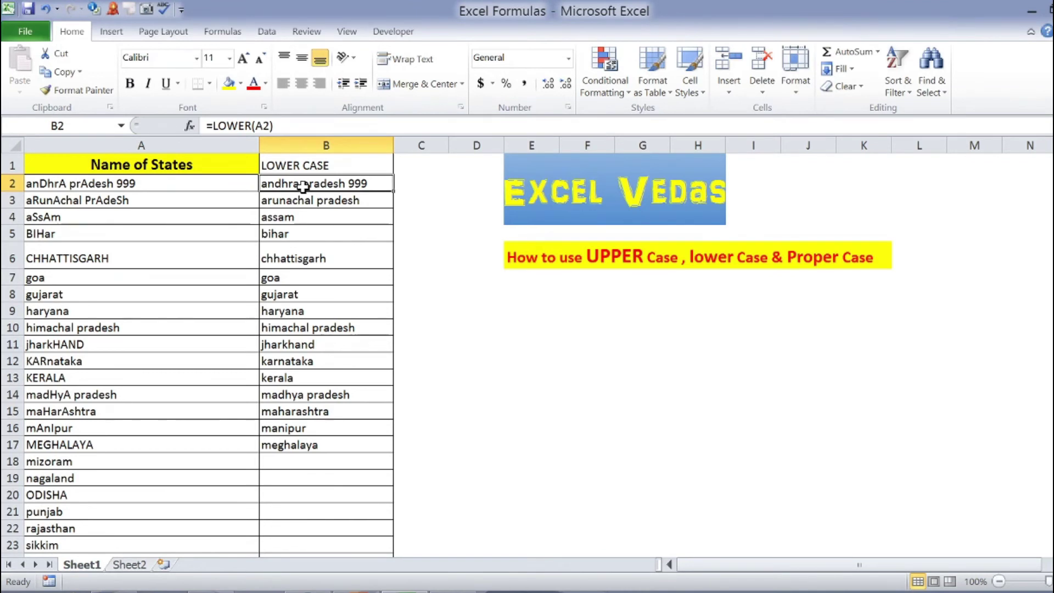
{"action": "left_click", "coordinate": [159, 185]}
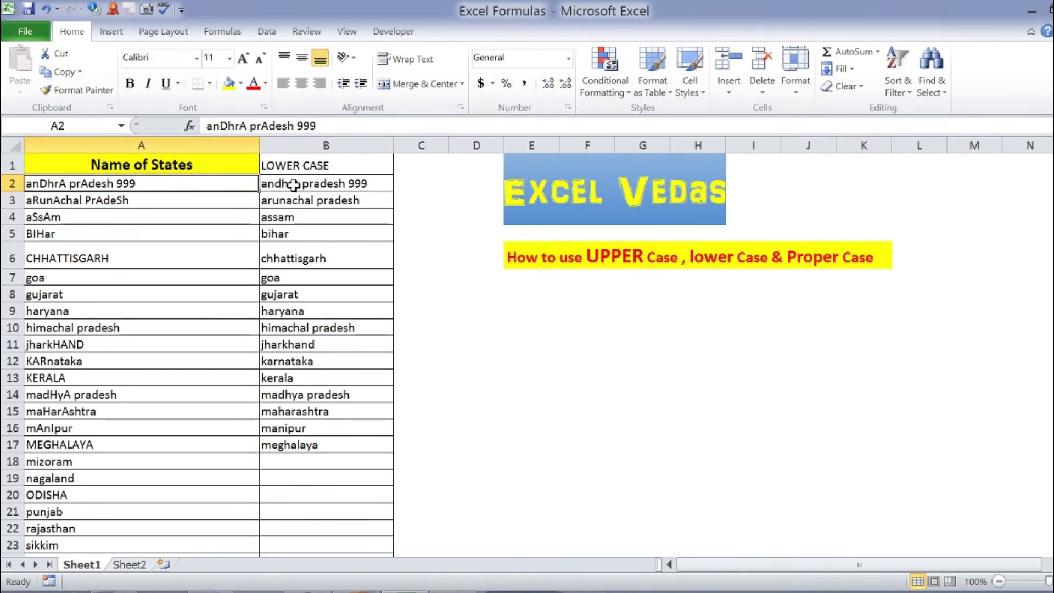
{"action": "left_click", "coordinate": [312, 181]}
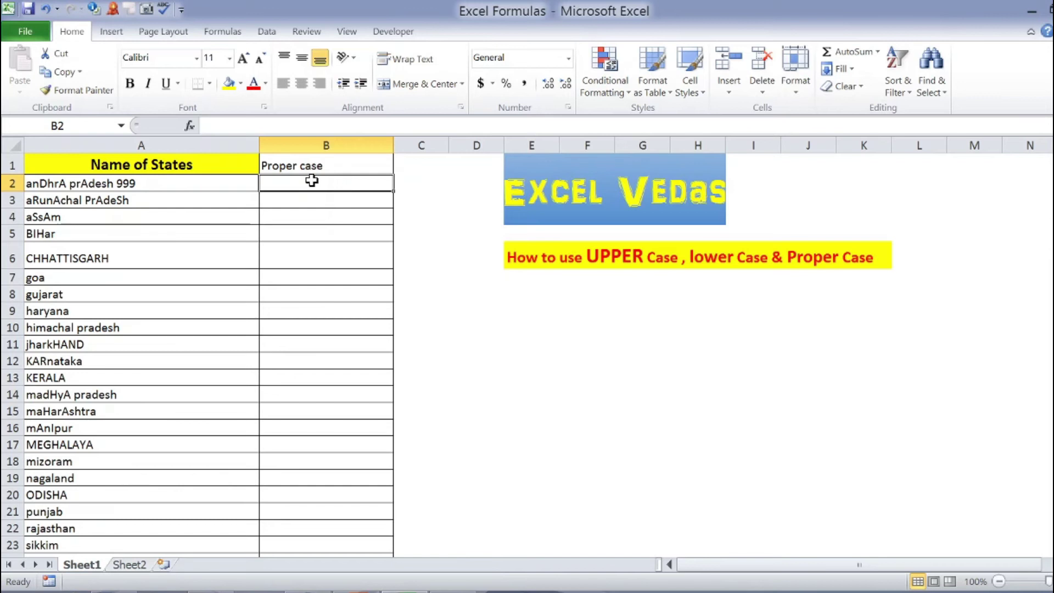
Delete the trailing 999 from A2 so it reads anDhrA prAdesh, then move to B2
{"action": "left_click", "coordinate": [120, 182]}
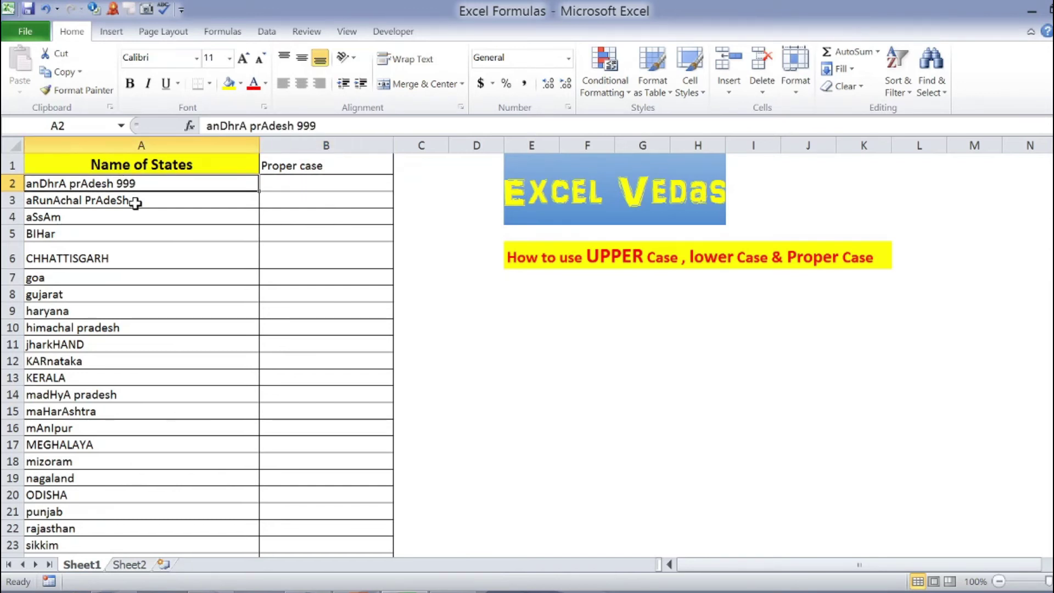
{"action": "key", "text": "F2"}
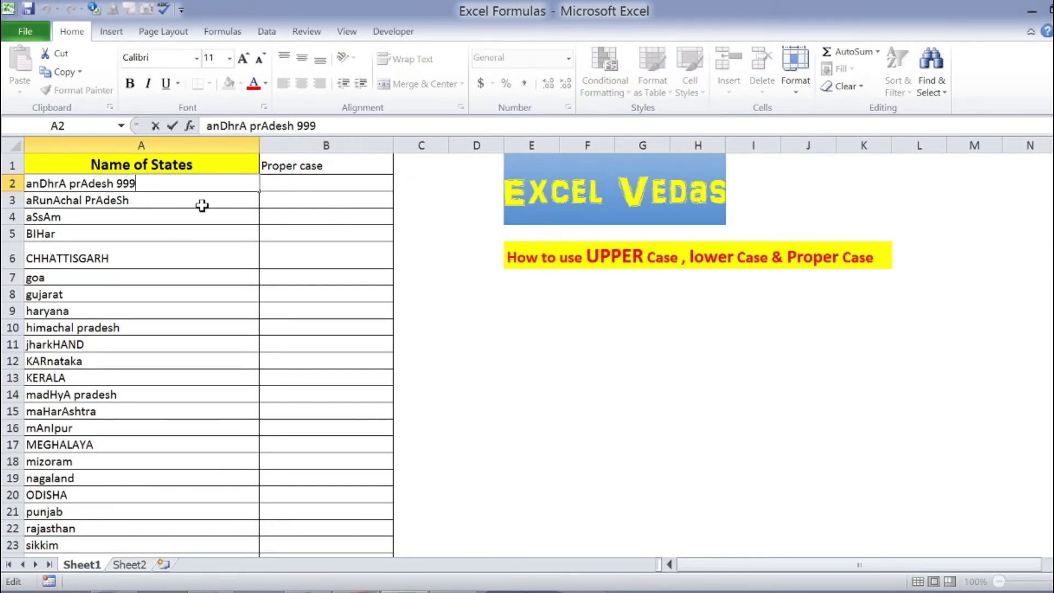
{"action": "key", "text": "BackSpace"}
{"action": "key", "text": "BackSpace"}
{"action": "key", "text": "BackSpace"}
{"action": "key", "text": "BackSpace"}
{"action": "key", "text": "Return"}
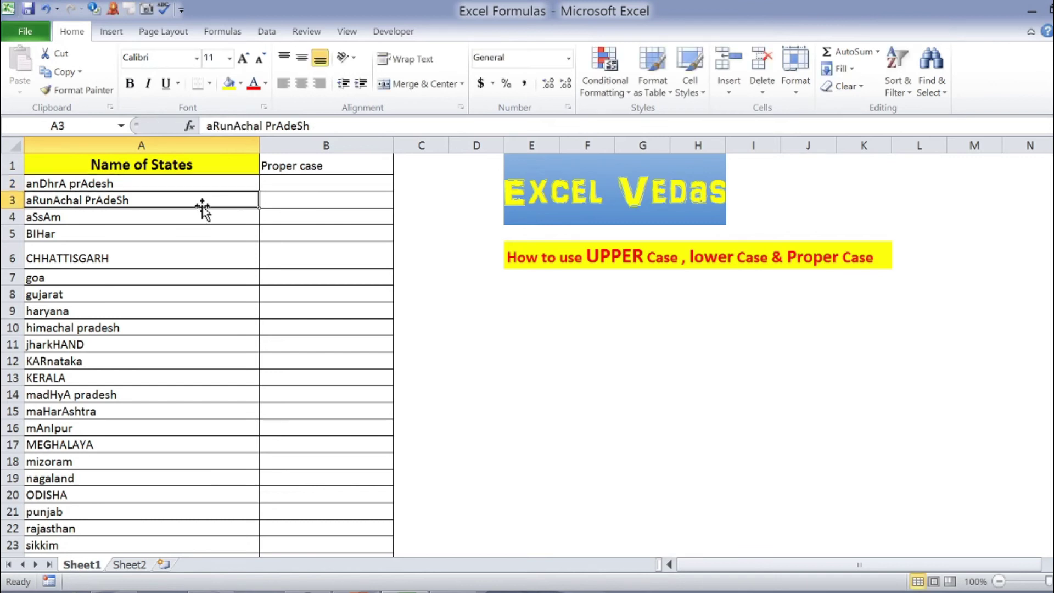
{"action": "key", "text": "Up"}
{"action": "key", "text": "Right"}
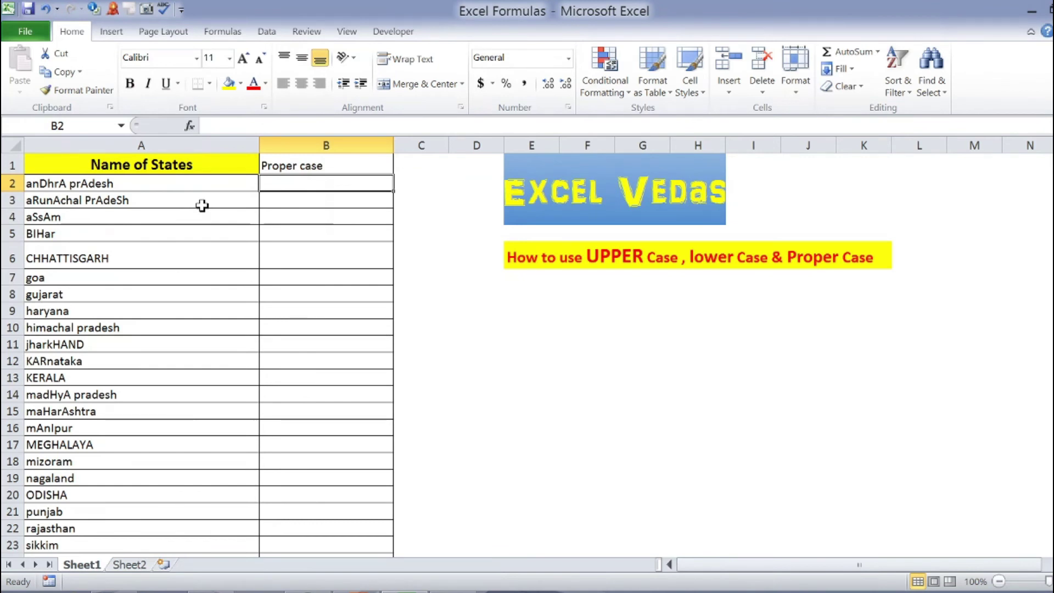
Enter =PROPER(A2) in B2 to display Andhra Pradesh
{"action": "type", "text": "="}
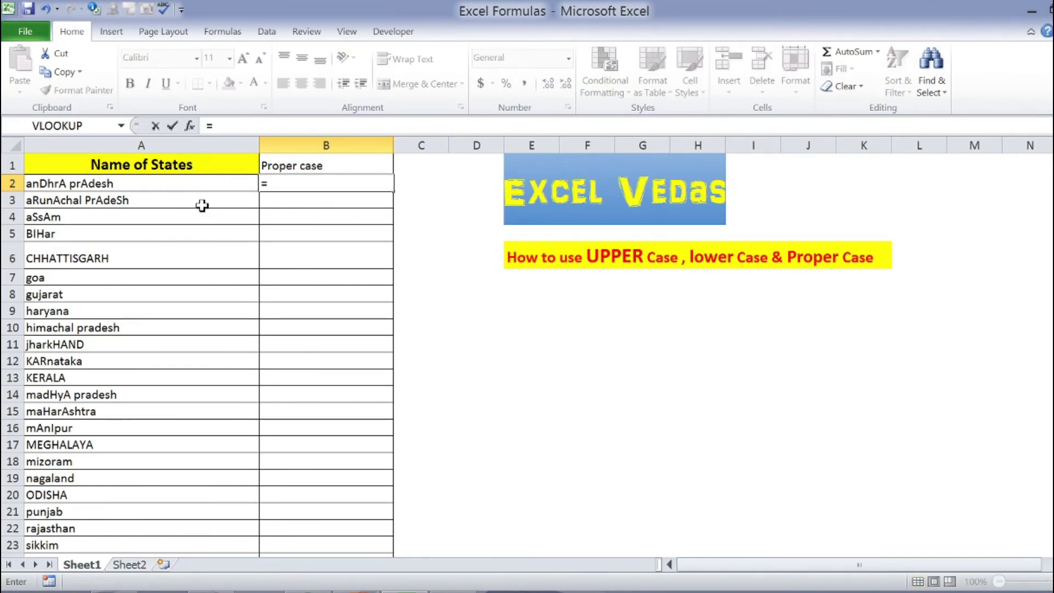
{"action": "type", "text": "proper"}
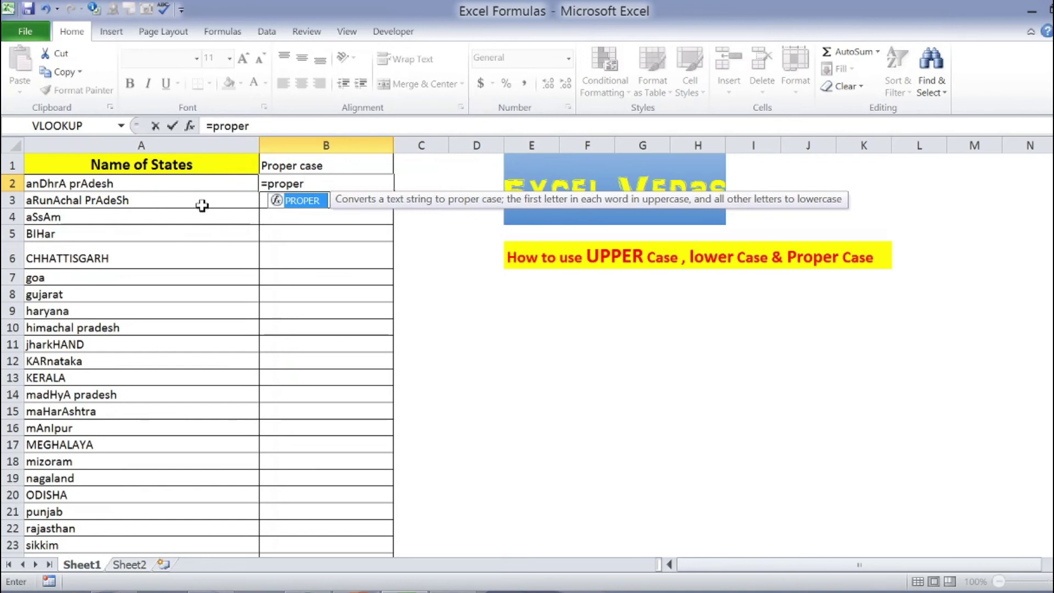
{"action": "key", "text": "Tab"}
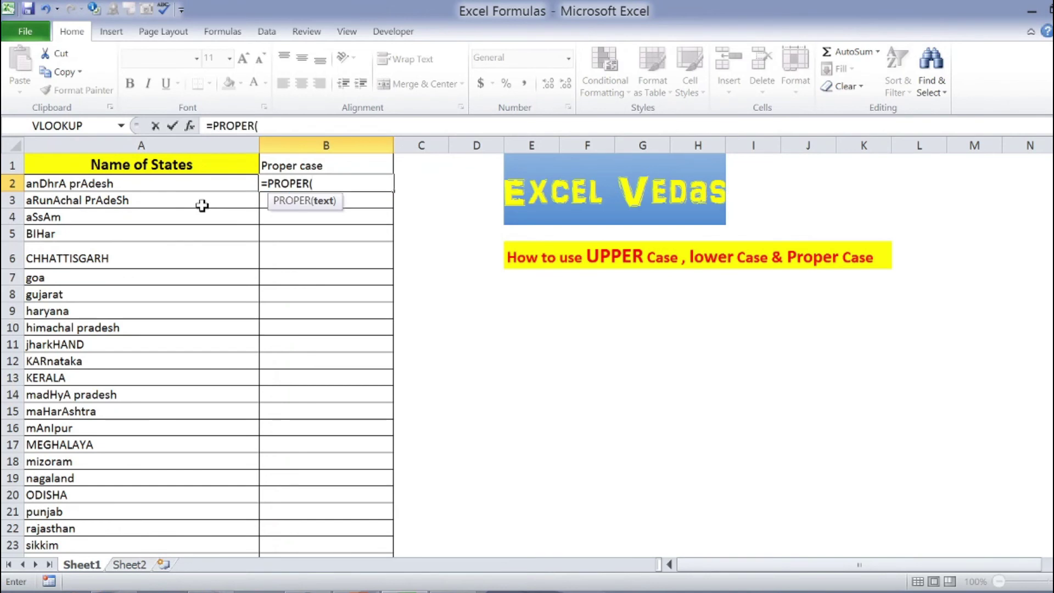
{"action": "left_click", "coordinate": [133, 182]}
{"action": "key", "text": "Return"}
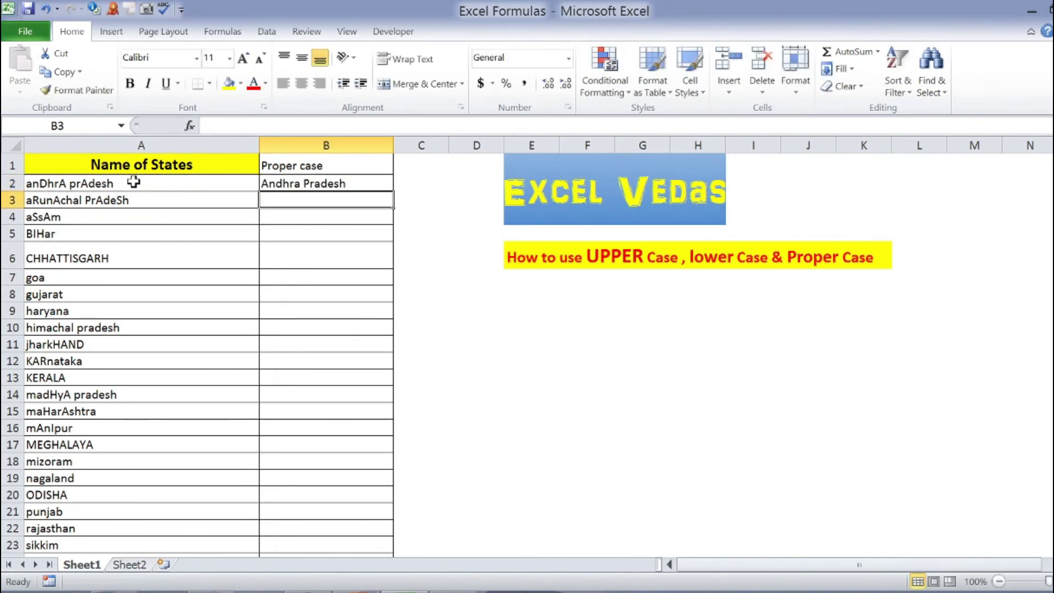
{"action": "key", "text": "Up"}
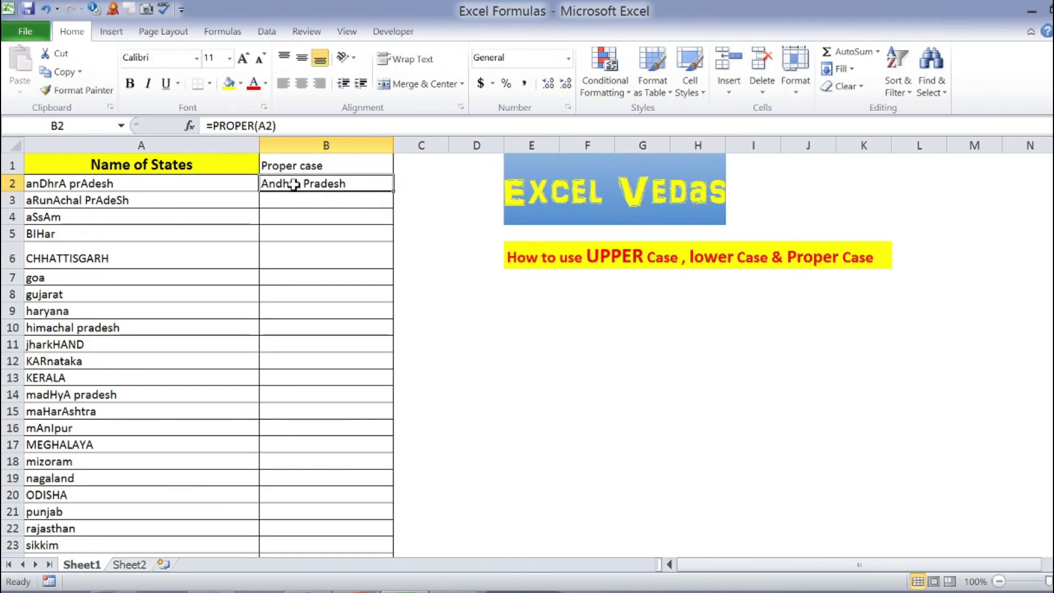
Copy the B2 PROPER formula down through B19
{"action": "left_click", "coordinate": [348, 196]}
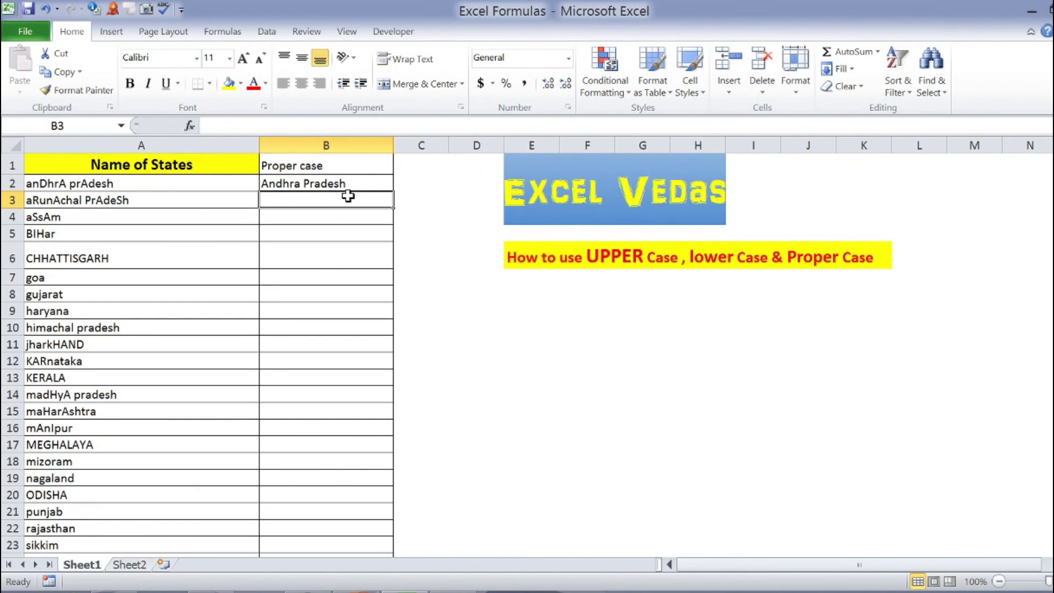
{"action": "left_click", "coordinate": [349, 185]}
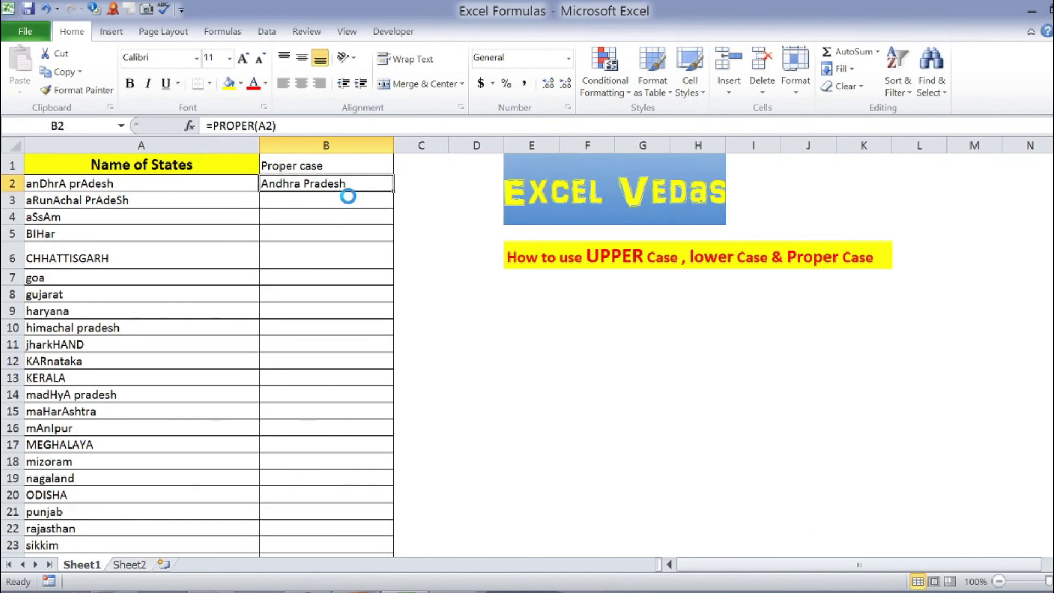
{"action": "key", "text": "ctrl+c"}
{"action": "left_click_drag", "start_coordinate": [348, 198], "coordinate": [348, 479]}
{"action": "key", "text": "Return"}
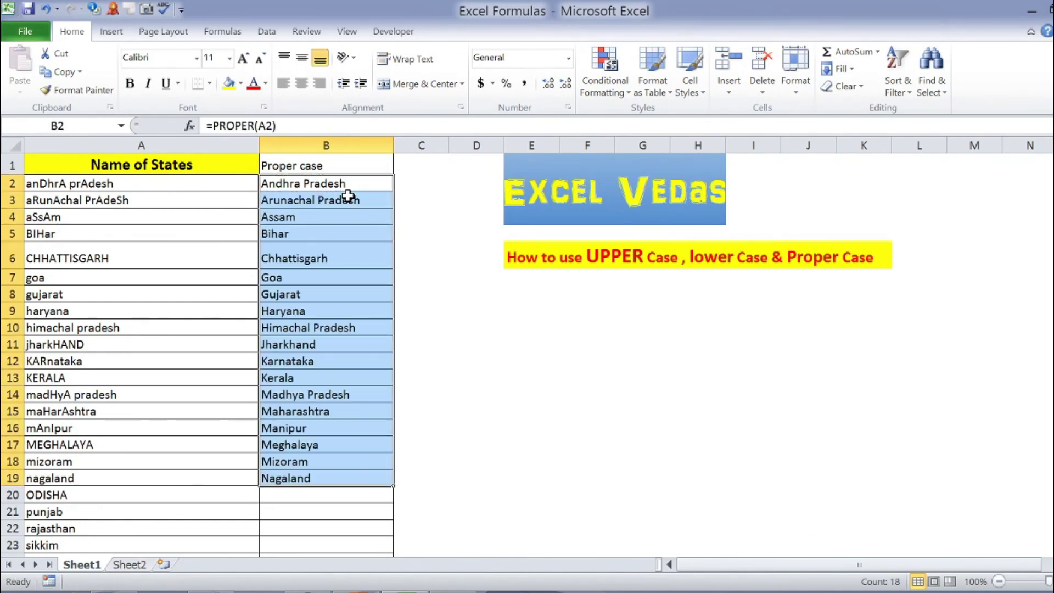
{"action": "key", "text": "Up"}
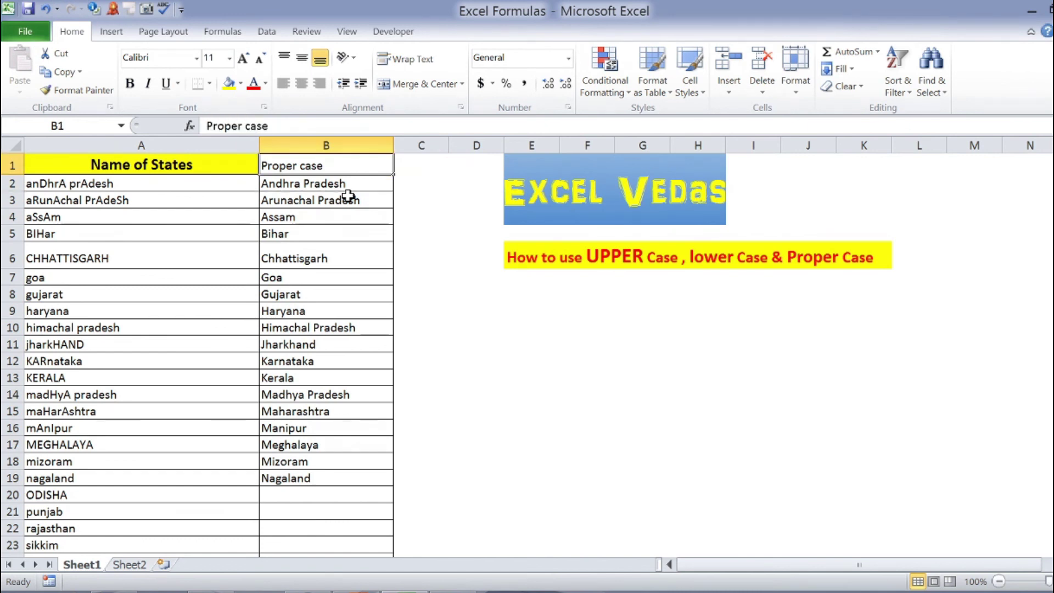